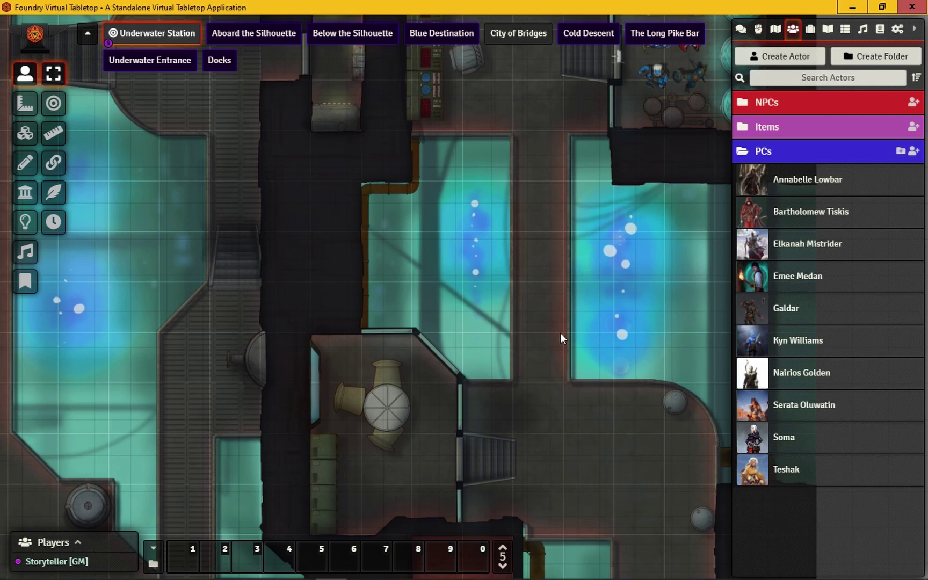
Look over Annabelle Lowbar's character sheet abilities and equipment, then close it.
click(807, 180)
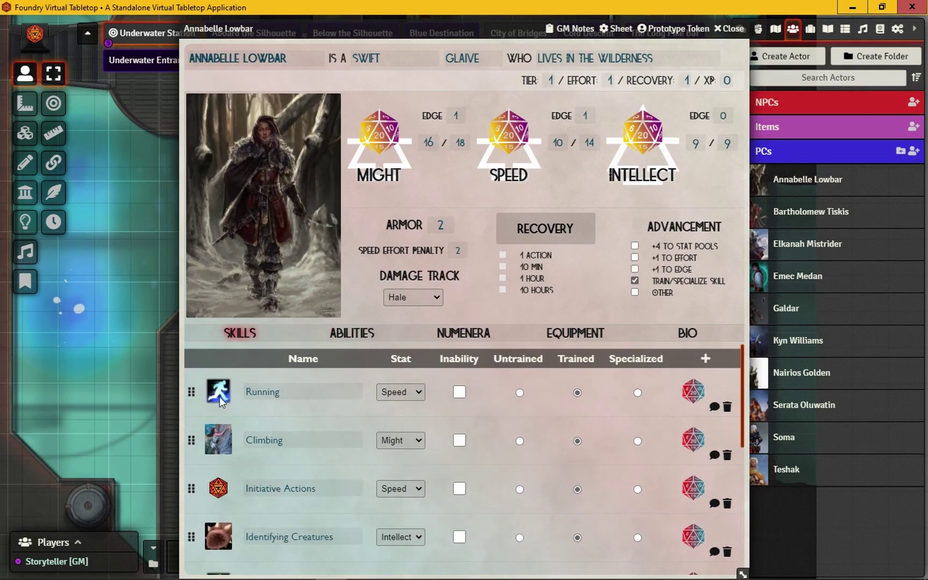
scroll(221, 531, down, 2)
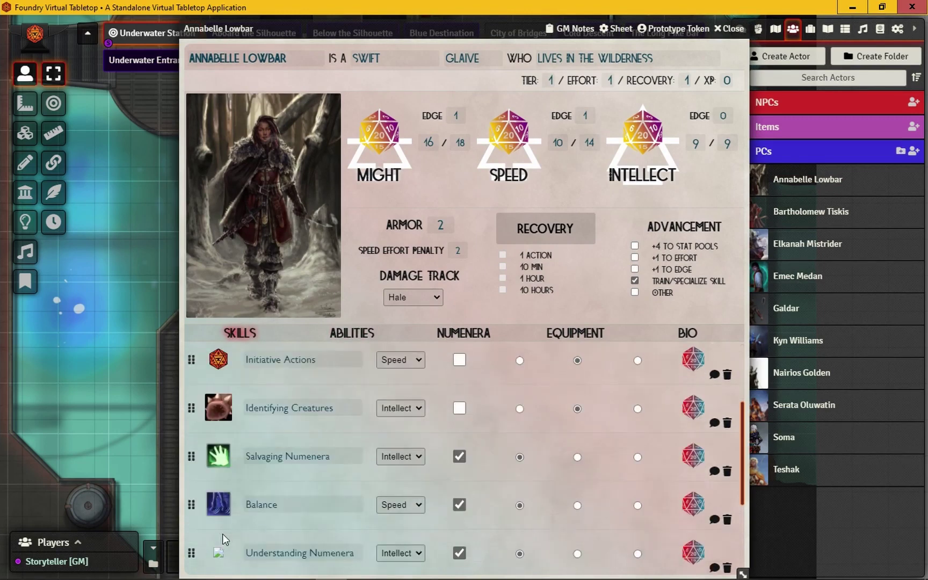
click(365, 340)
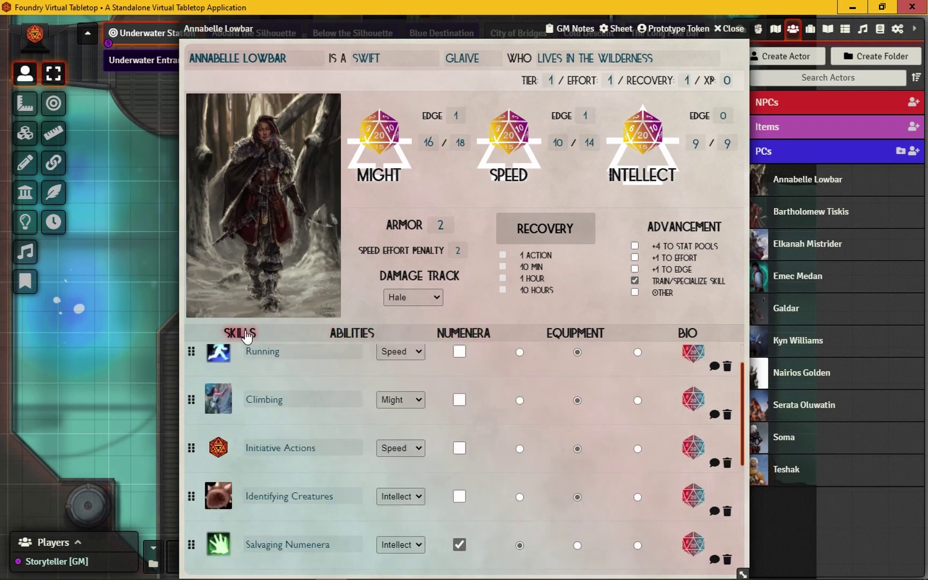
click(566, 336)
scroll(226, 451, down, 3)
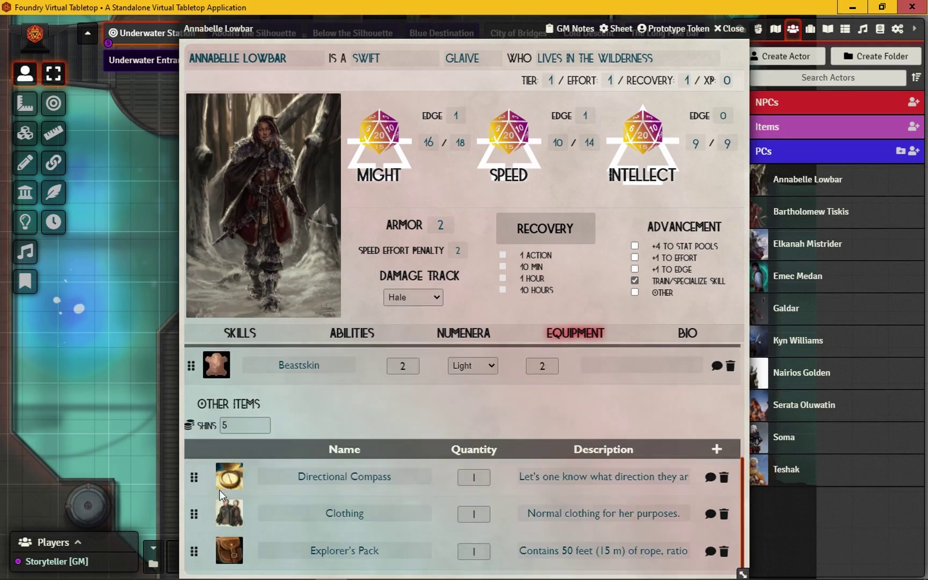
scroll(307, 501, up, 4)
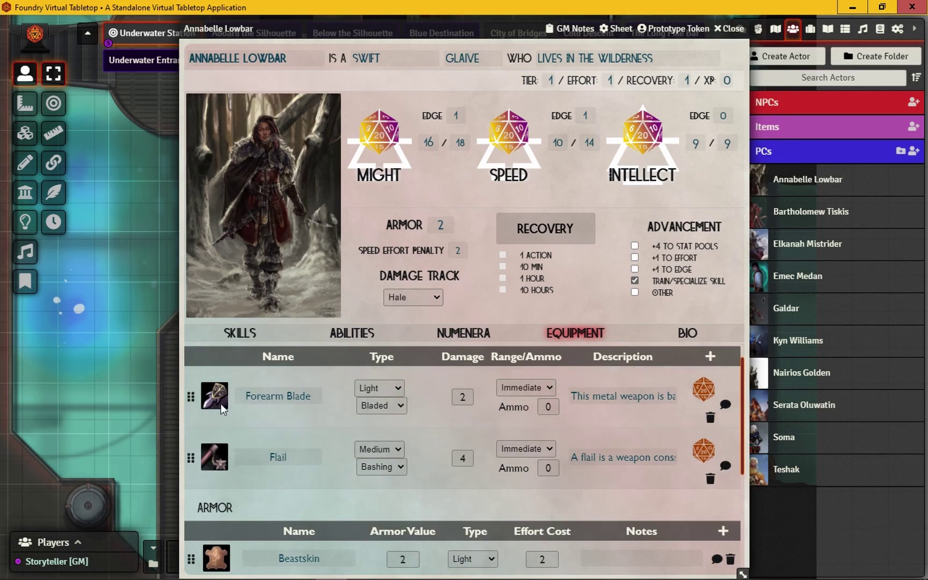
scroll(220, 475, down, 1)
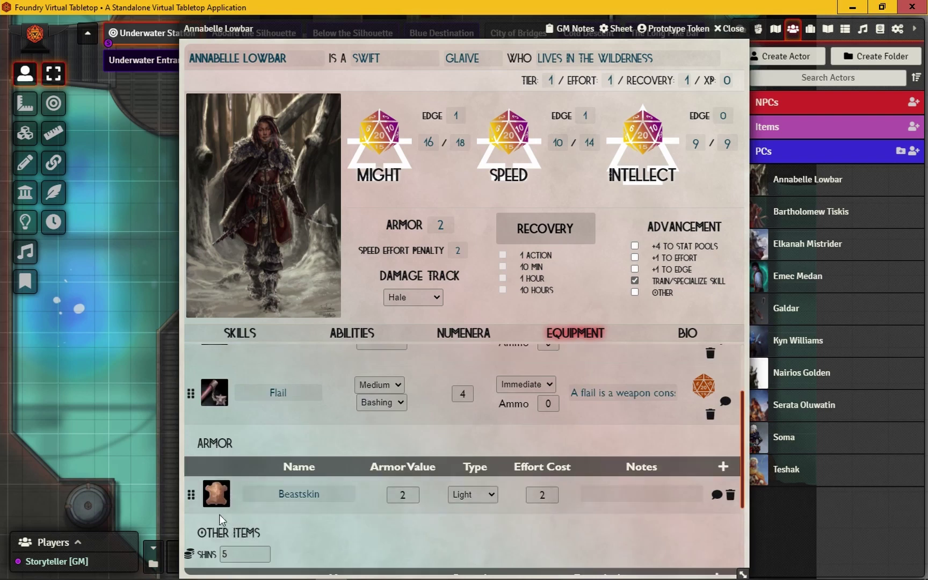
scroll(218, 501, down, 2)
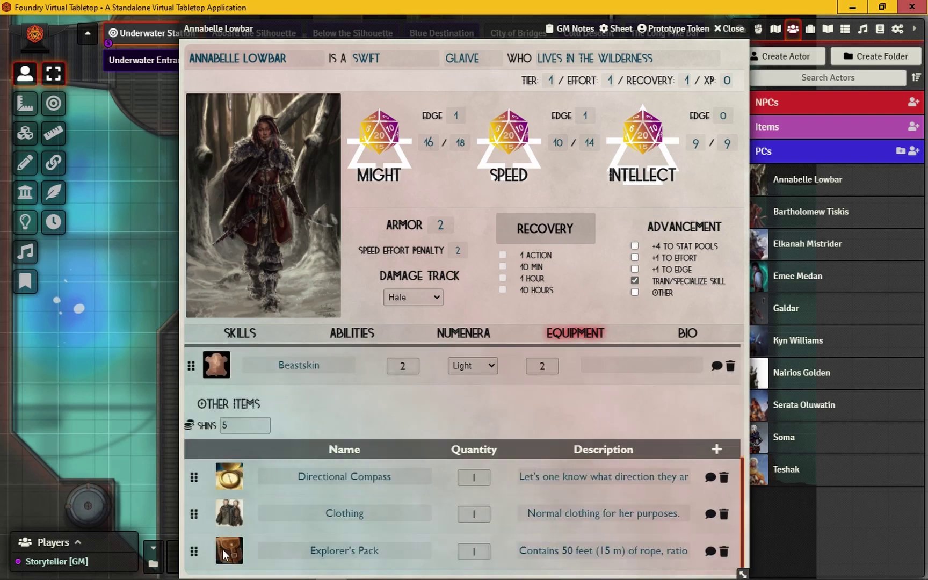
scroll(347, 526, up, 3)
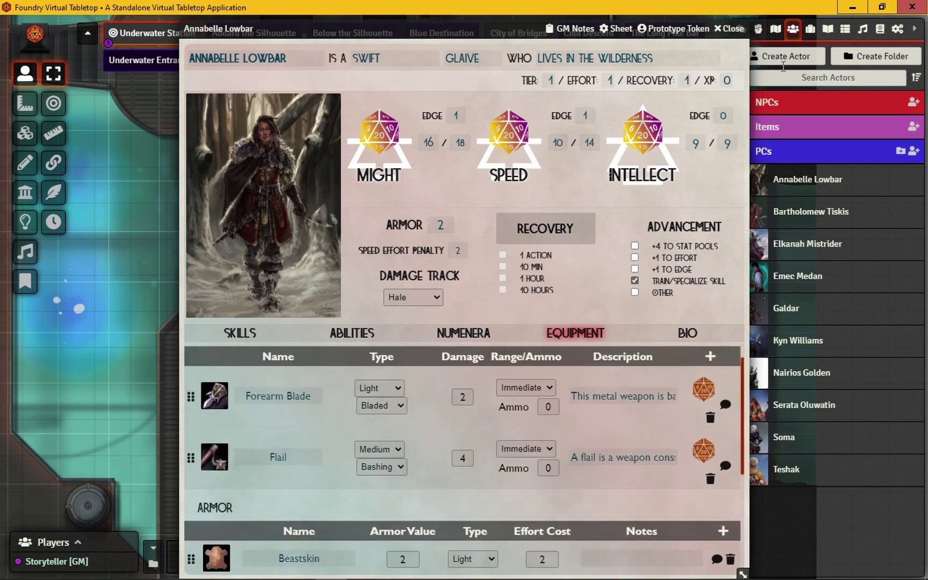
click(731, 28)
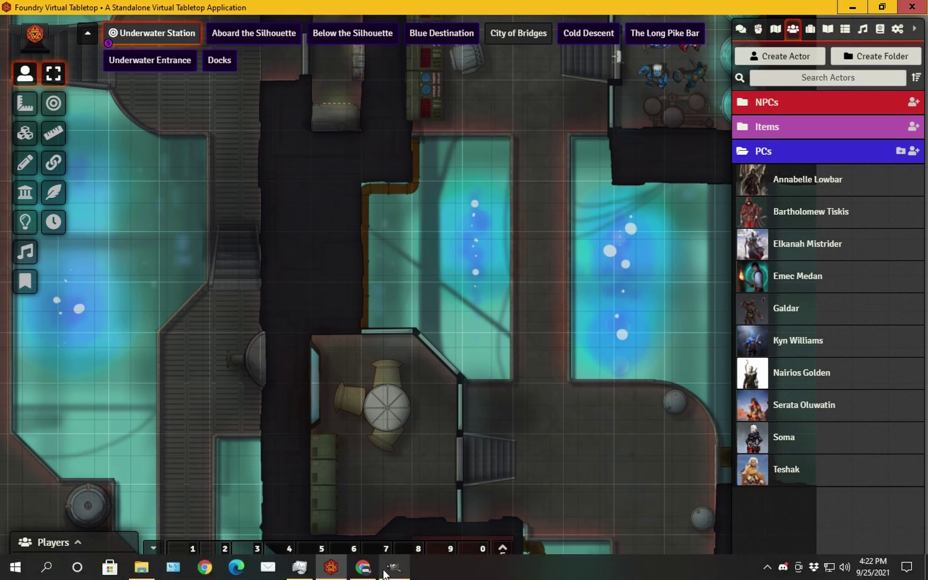
Bring the browser forward, glance at the Pixabay tab, and return to ArtStation Explore.
mouse_move(376, 569)
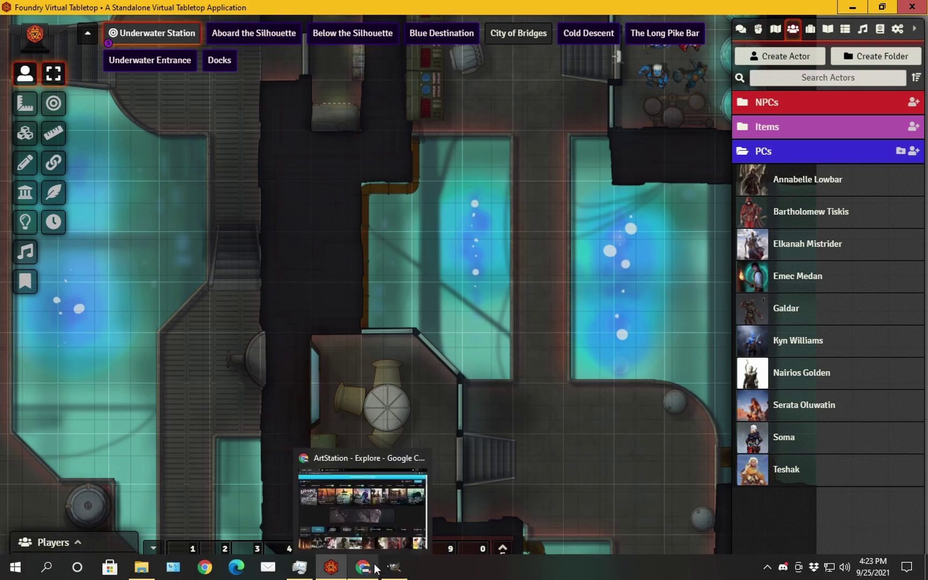
click(363, 505)
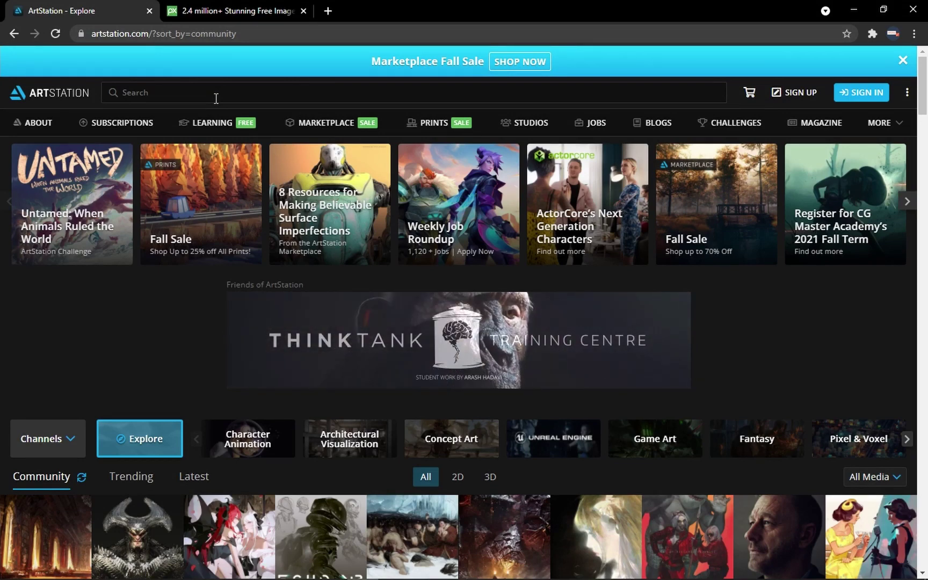
click(242, 10)
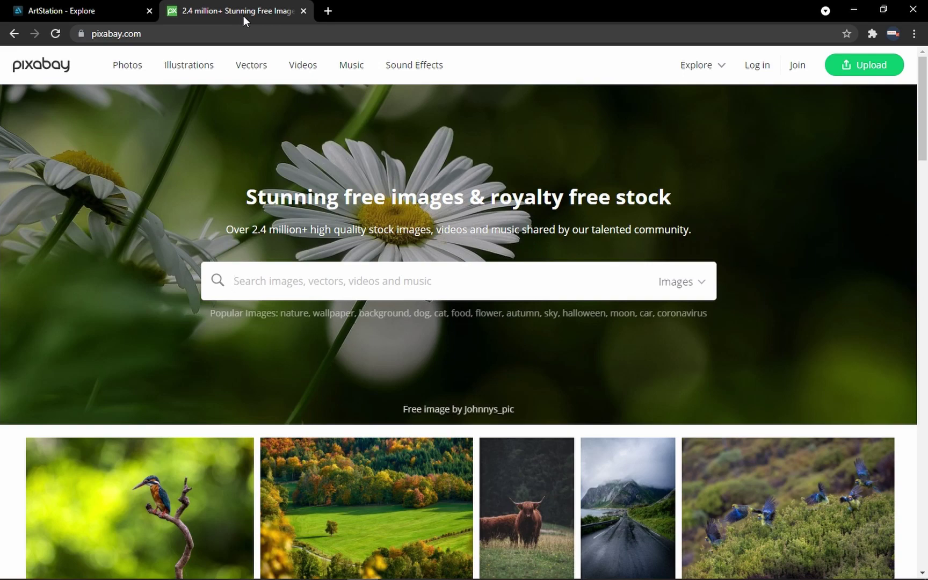
click(96, 15)
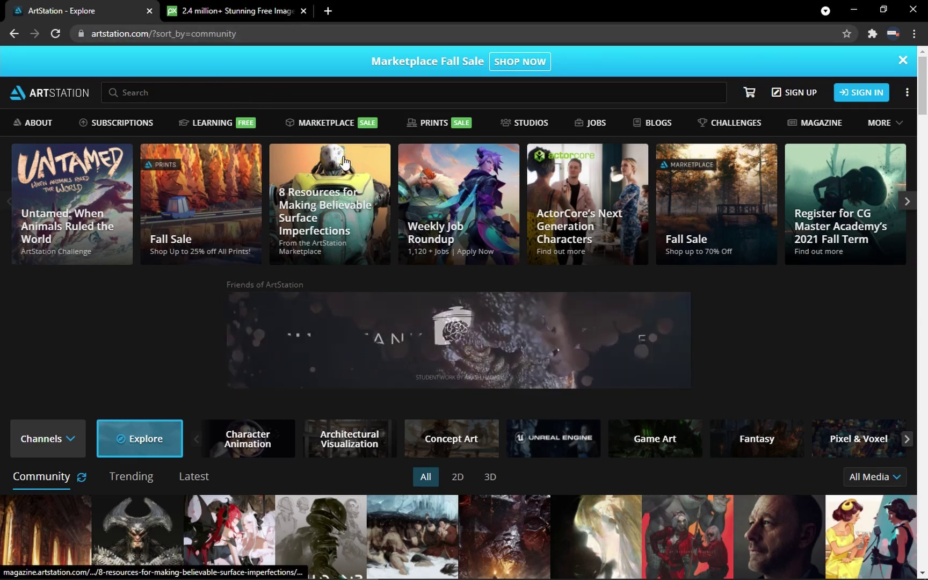
Search ArtStation for 'science fiction', dismissing the Google sign-in prompt.
click(332, 97)
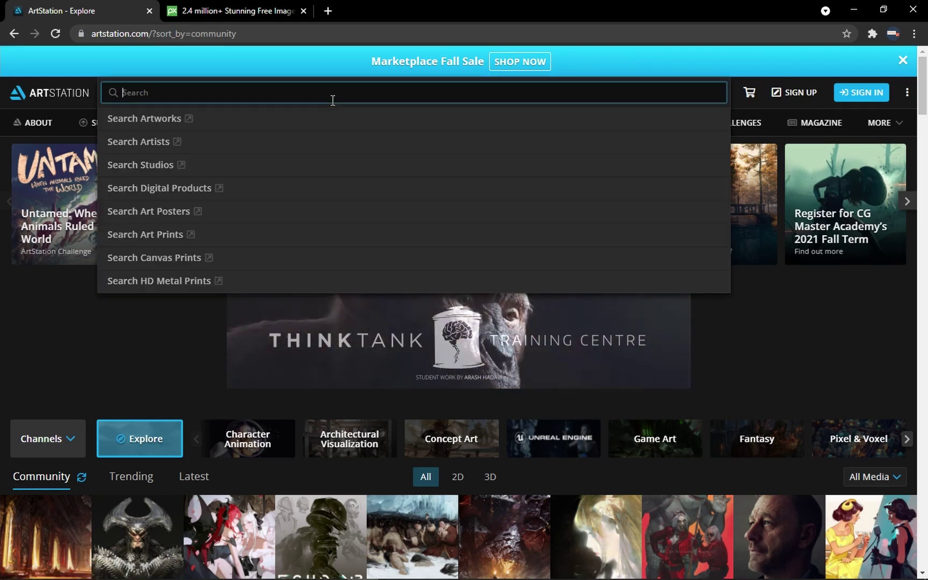
text(sc)
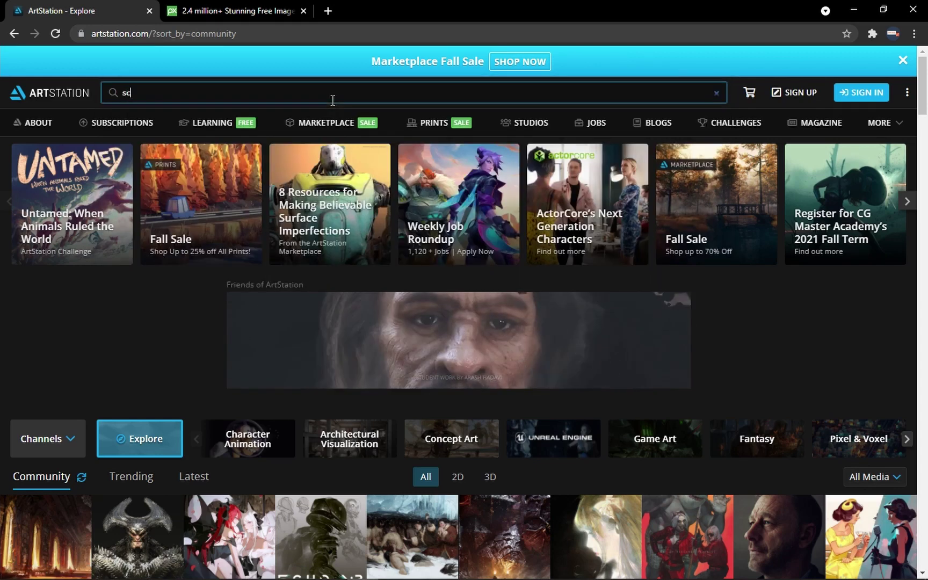
text(ience fiction)
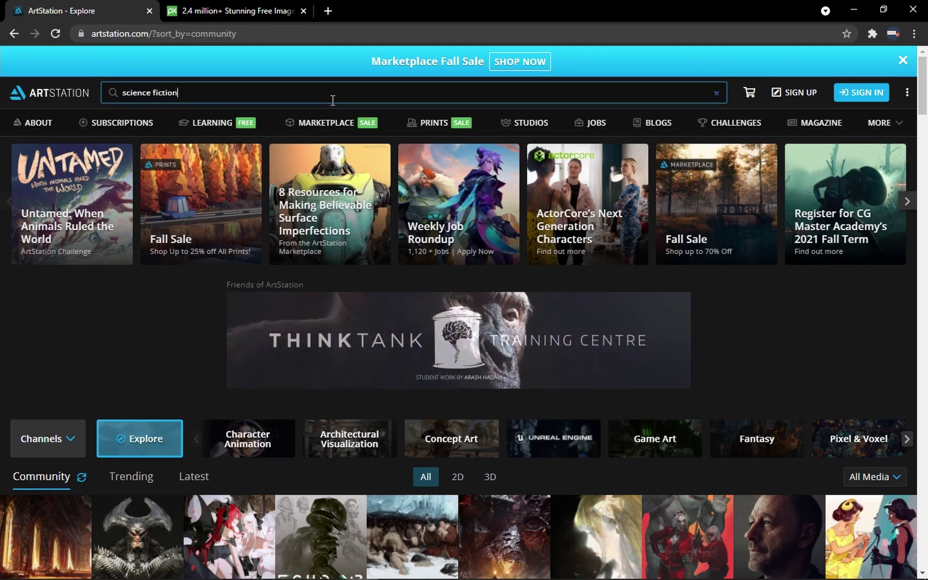
key(Return)
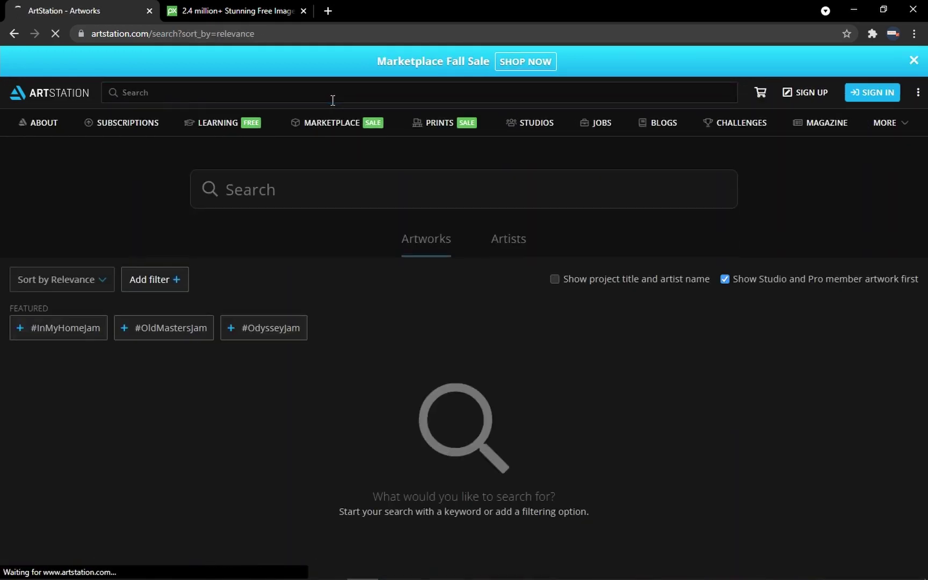
click(300, 191)
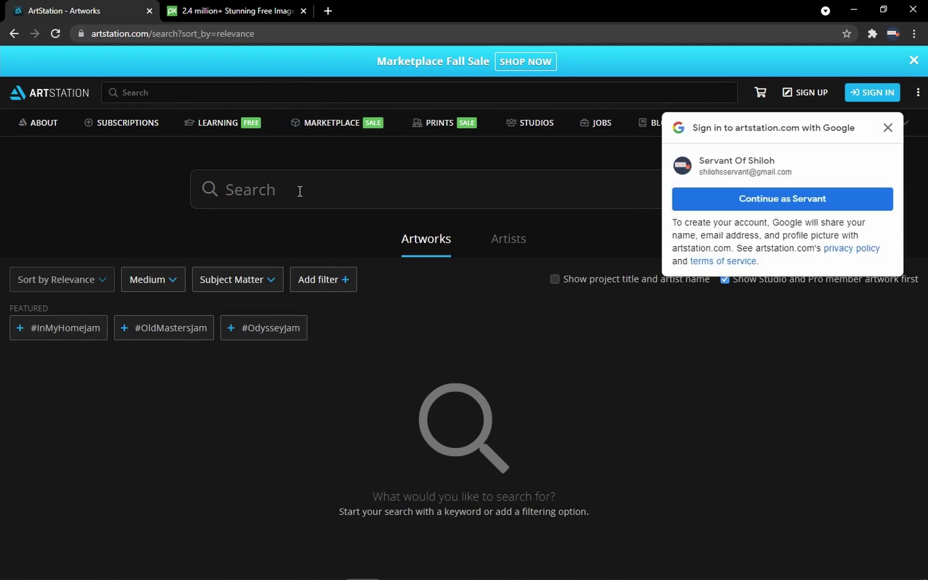
click(887, 128)
click(547, 188)
text(science )
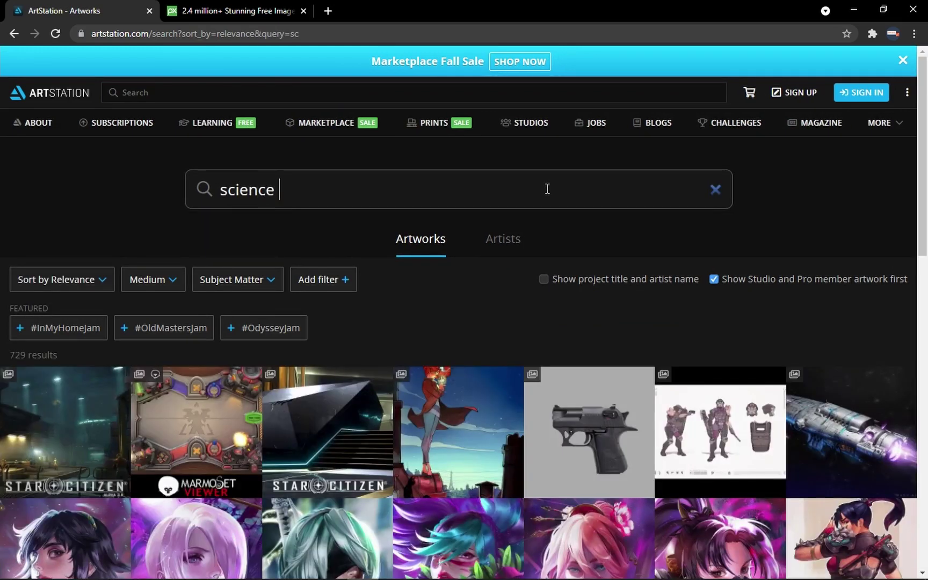
text(fiction)
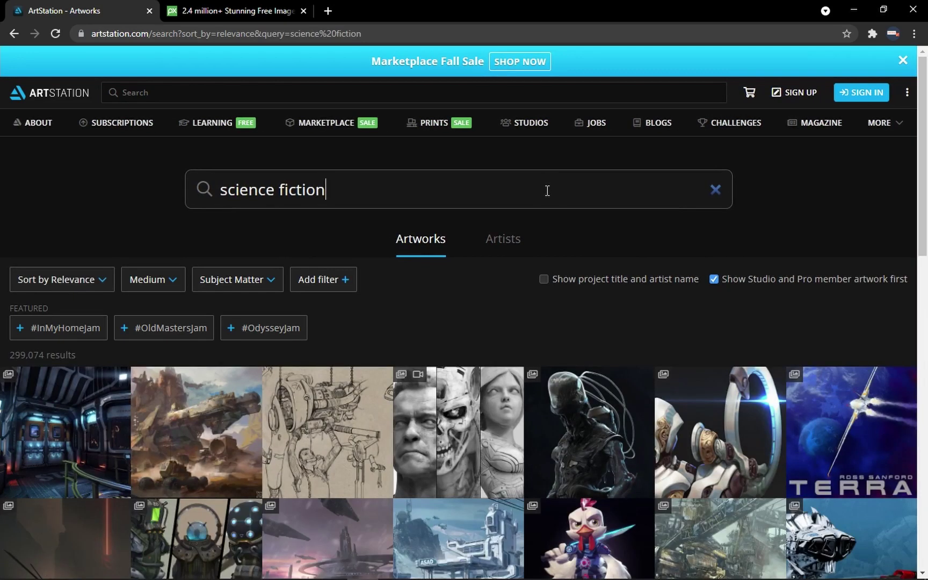
Scroll through the science fiction results looking for the long-legged robot artwork.
scroll(483, 260, down, 3)
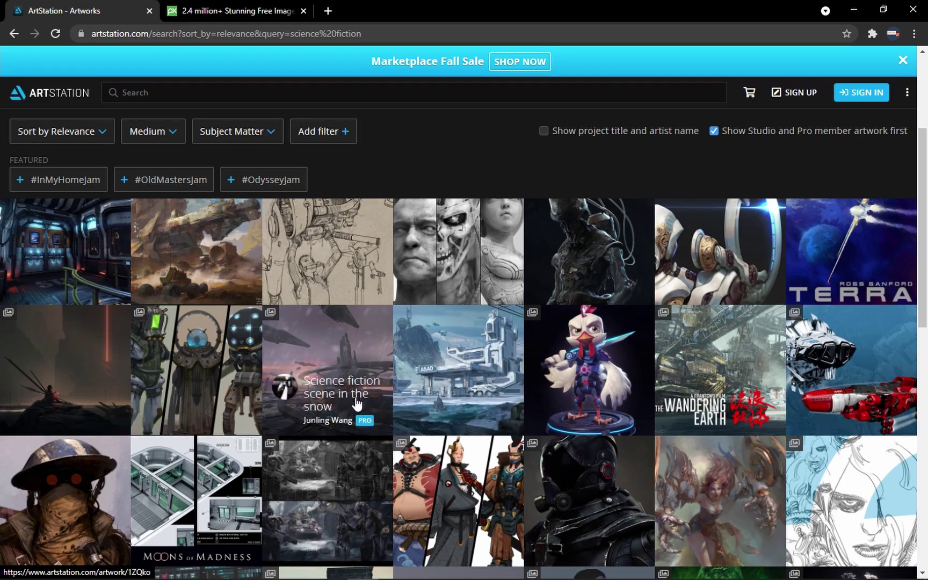
scroll(346, 370, down, 2)
scroll(346, 369, down, 2)
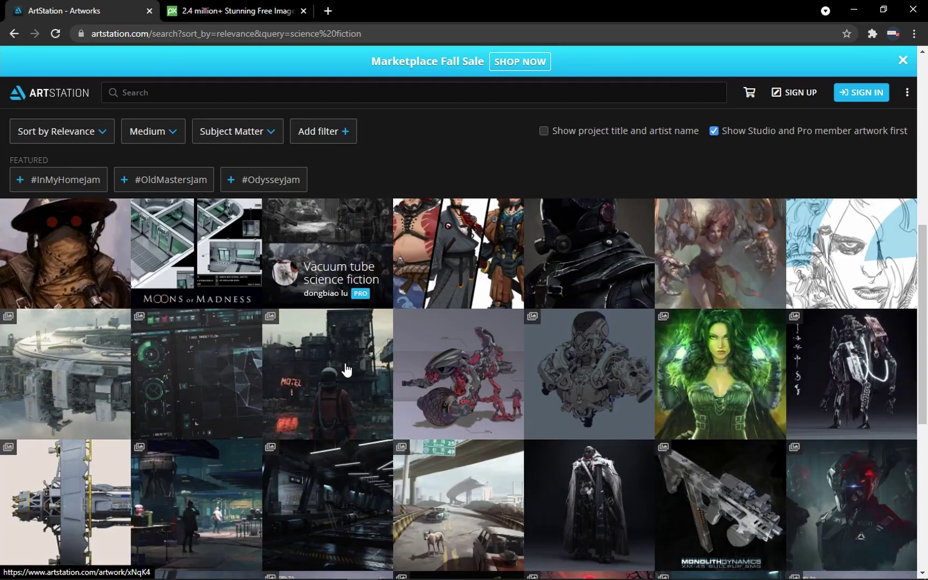
scroll(338, 357, down, 1)
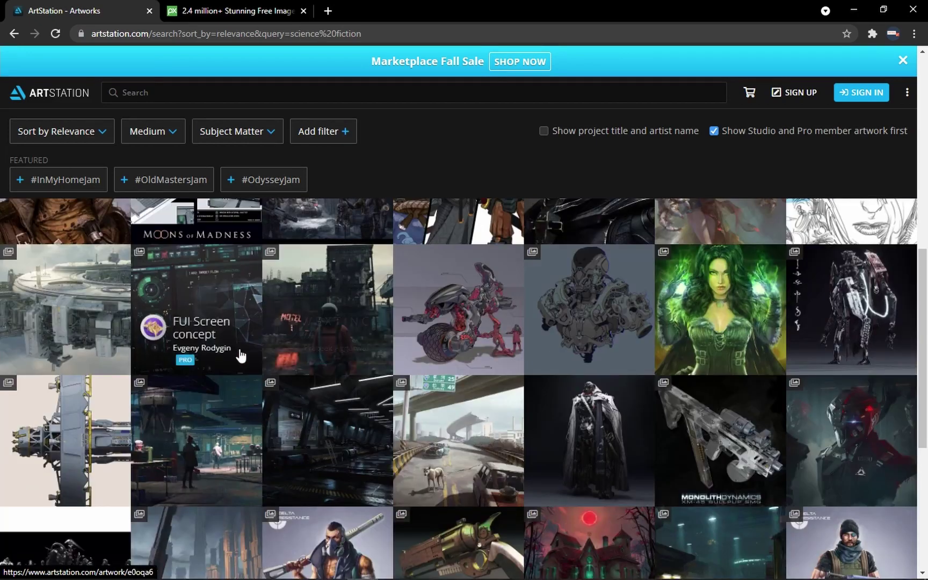
scroll(286, 355, down, 2)
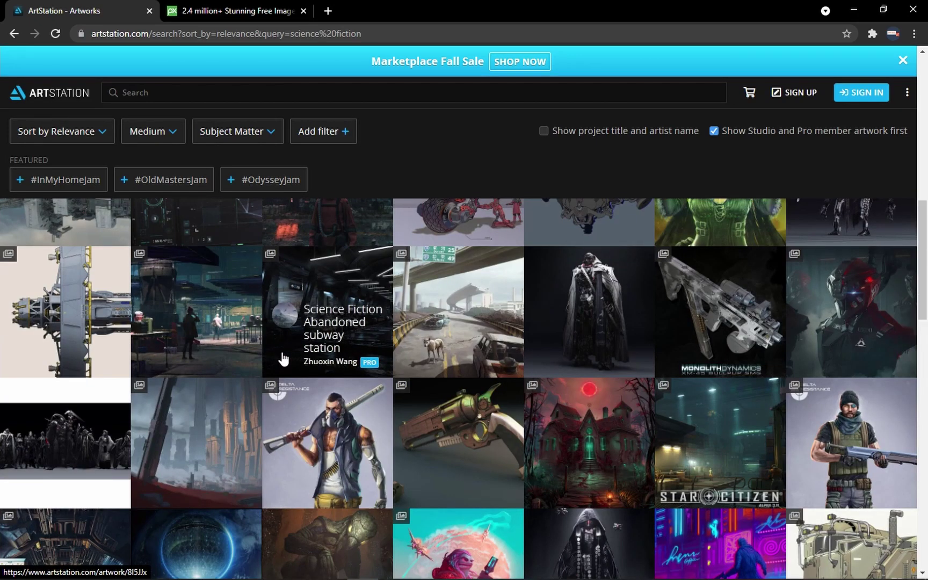
scroll(283, 359, down, 5)
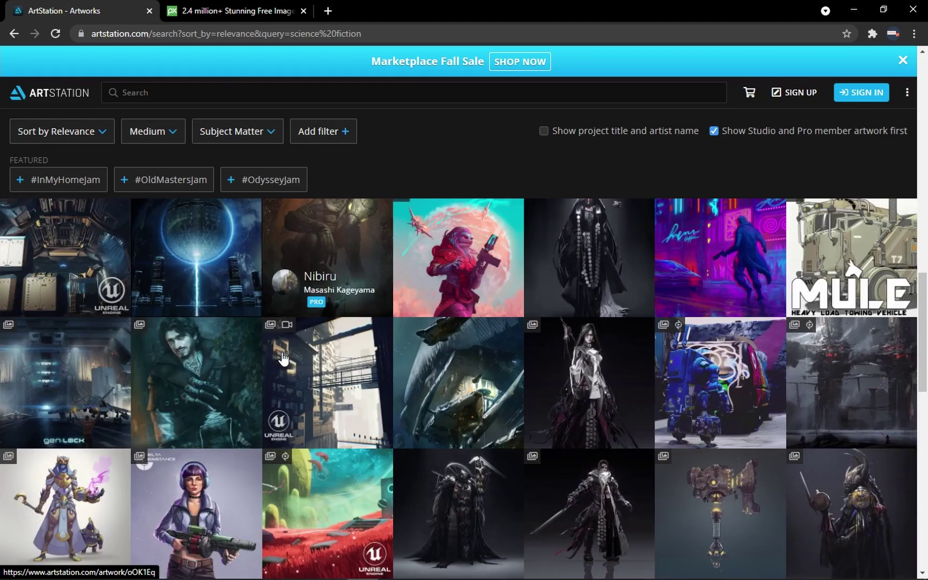
scroll(283, 359, down, 2)
scroll(247, 364, down, 1)
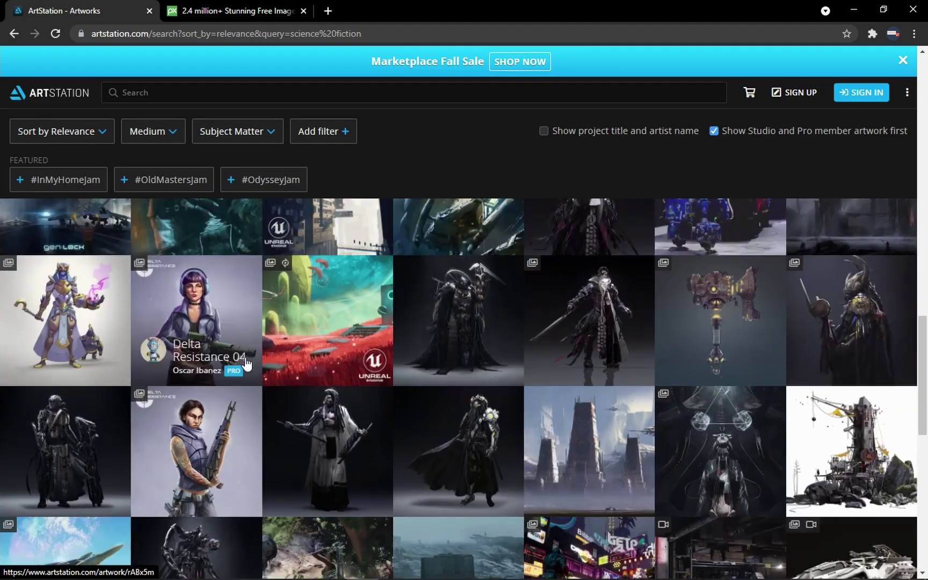
scroll(247, 364, down, 1)
scroll(307, 363, down, 2)
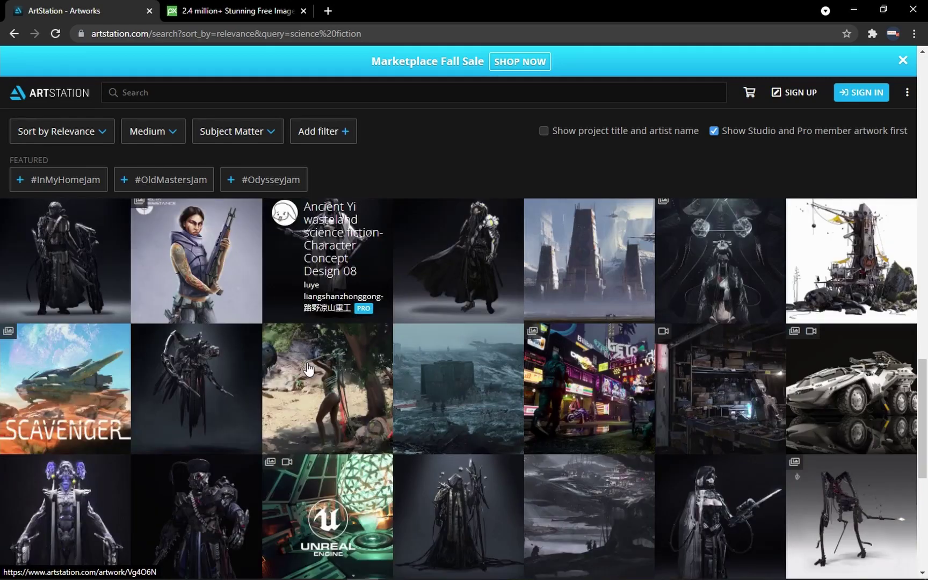
scroll(307, 370, up, 2)
scroll(307, 370, down, 3)
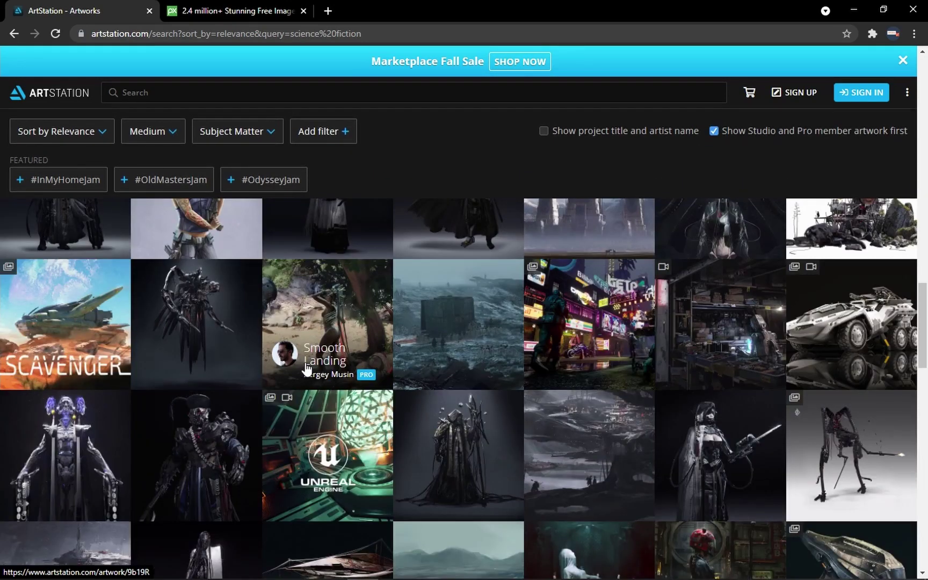
scroll(308, 369, down, 1)
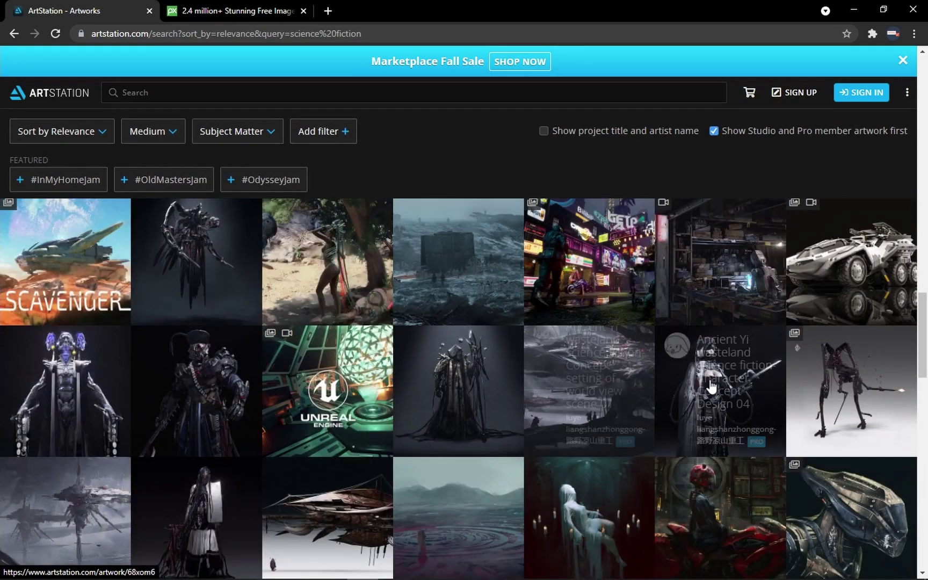
click(861, 392)
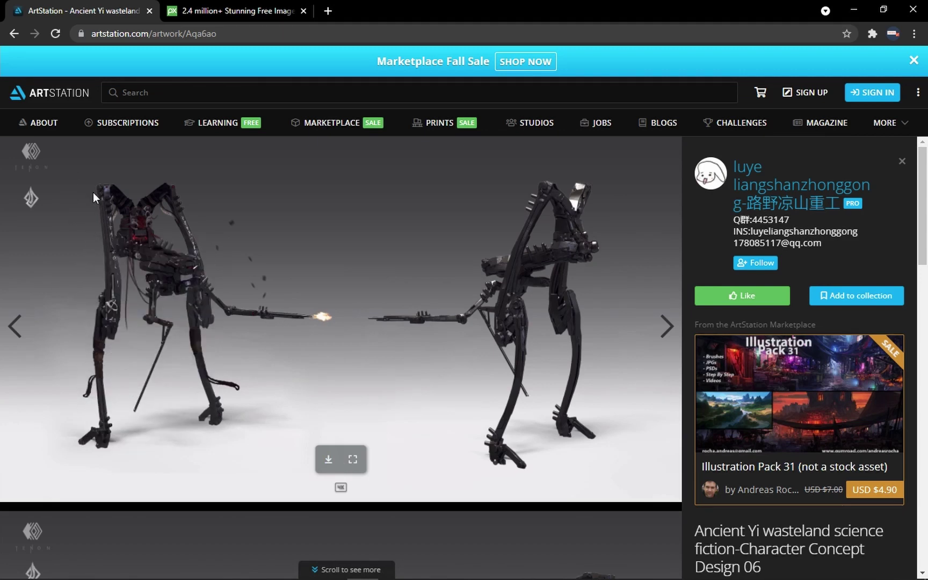
Snip a tight rectangle around the left long-legged robot in the artwork.
key(super+shift+s)
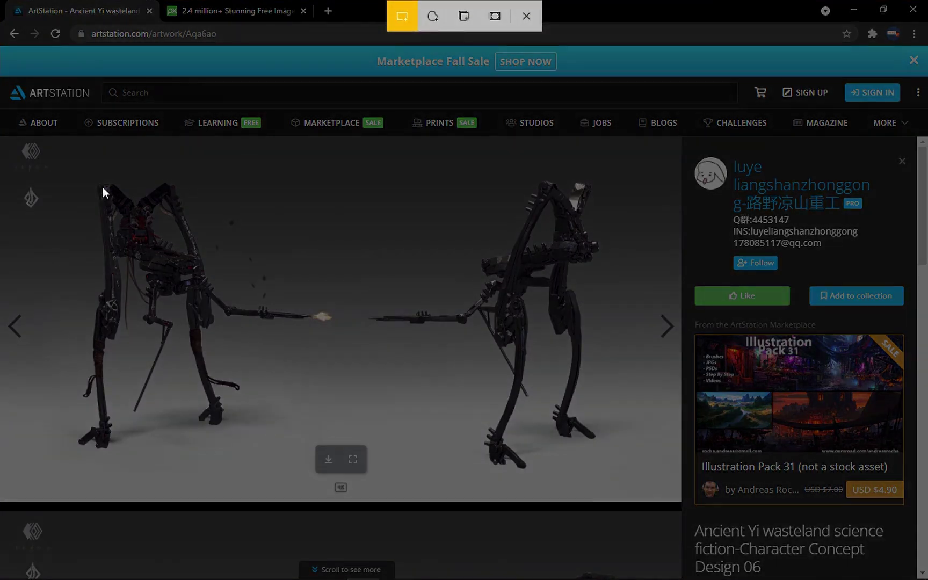
drag(70, 169, 382, 461)
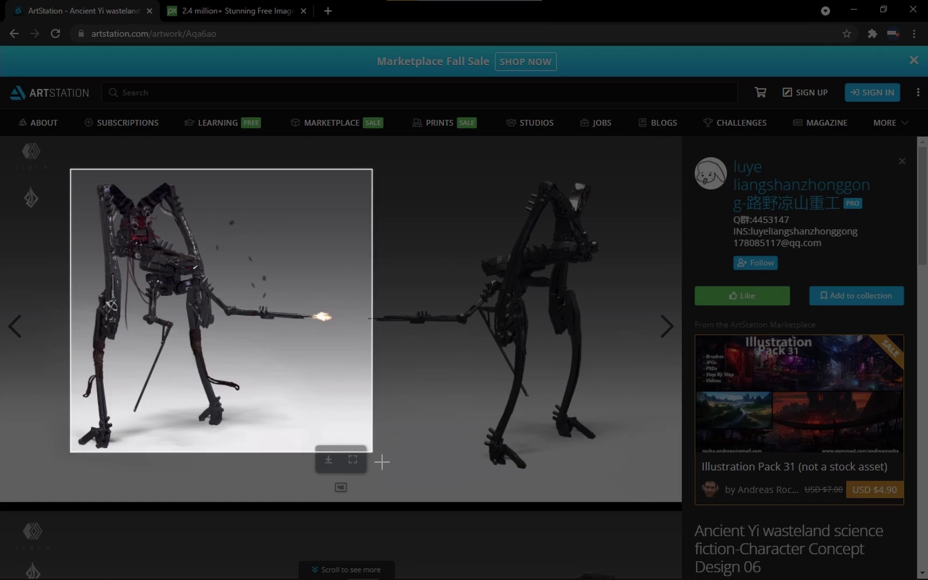
drag(382, 461, 362, 460)
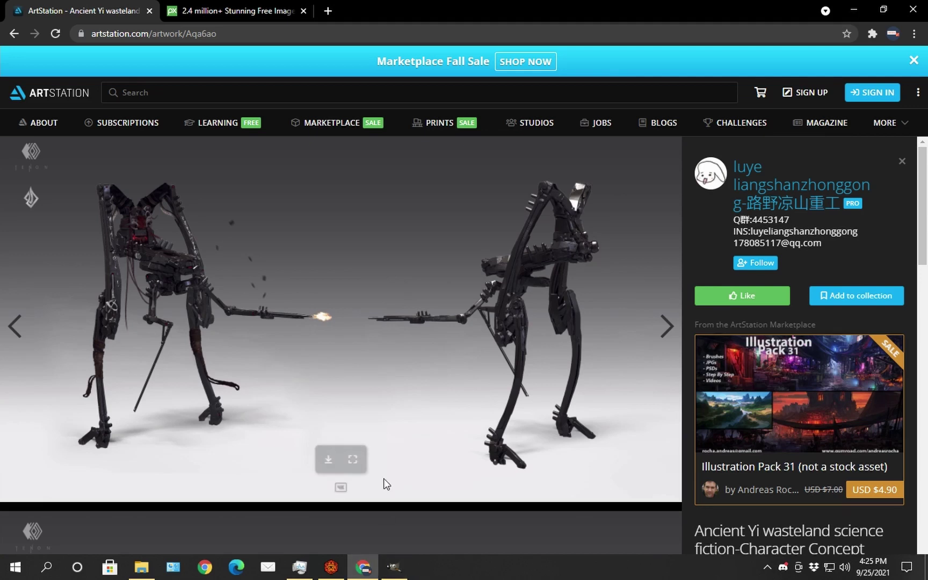
Paste the robot snip into GIMP as a new 441×438 image.
click(402, 575)
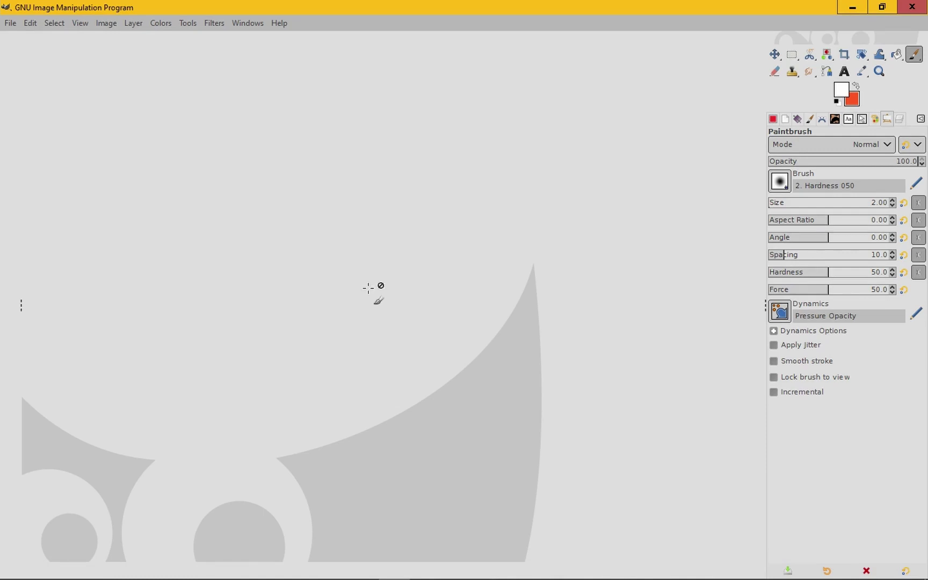
key(ctrl+shift+v)
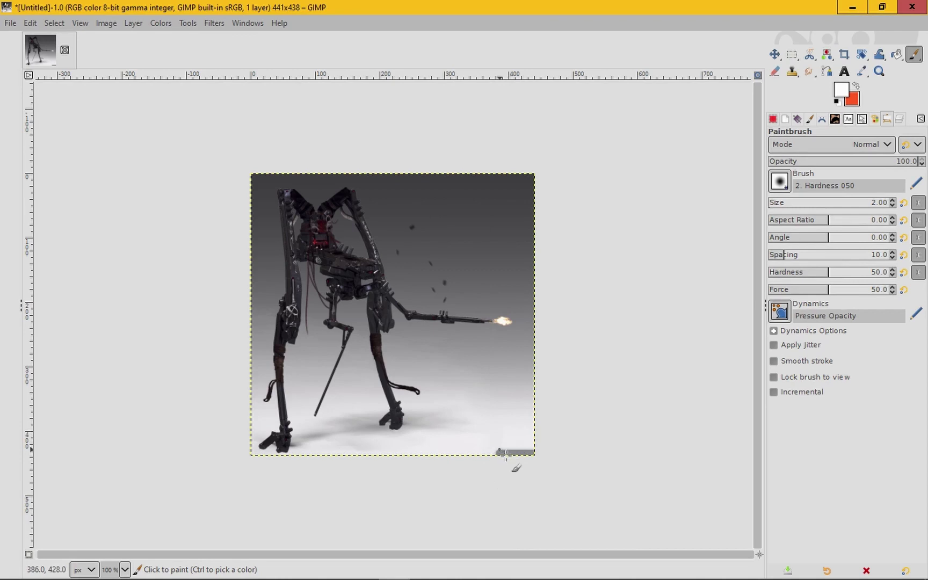
click(103, 24)
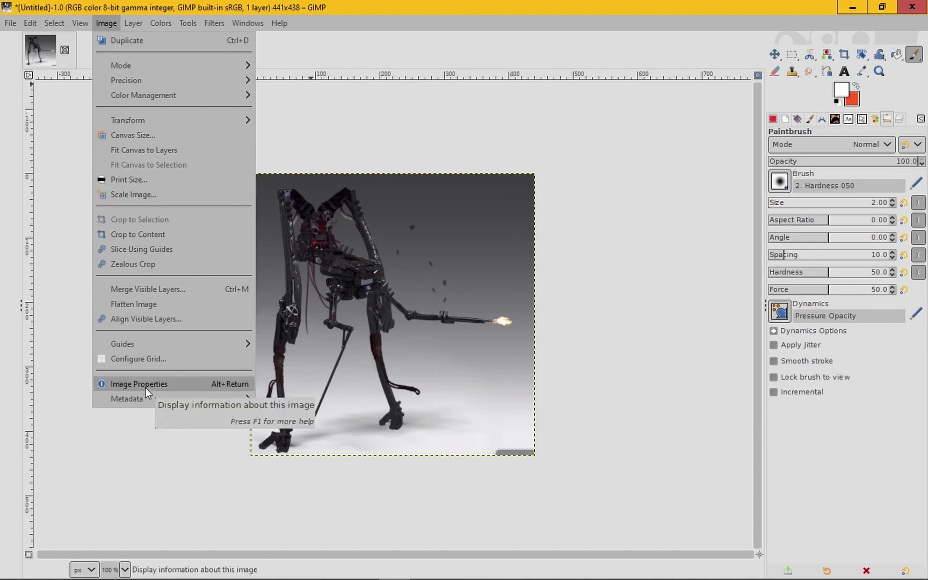
click(147, 387)
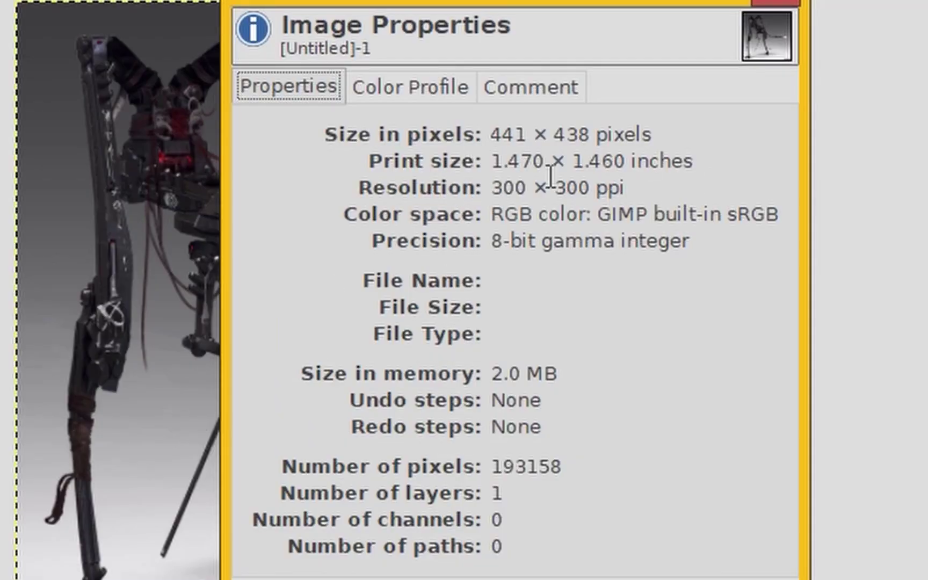
key(Escape)
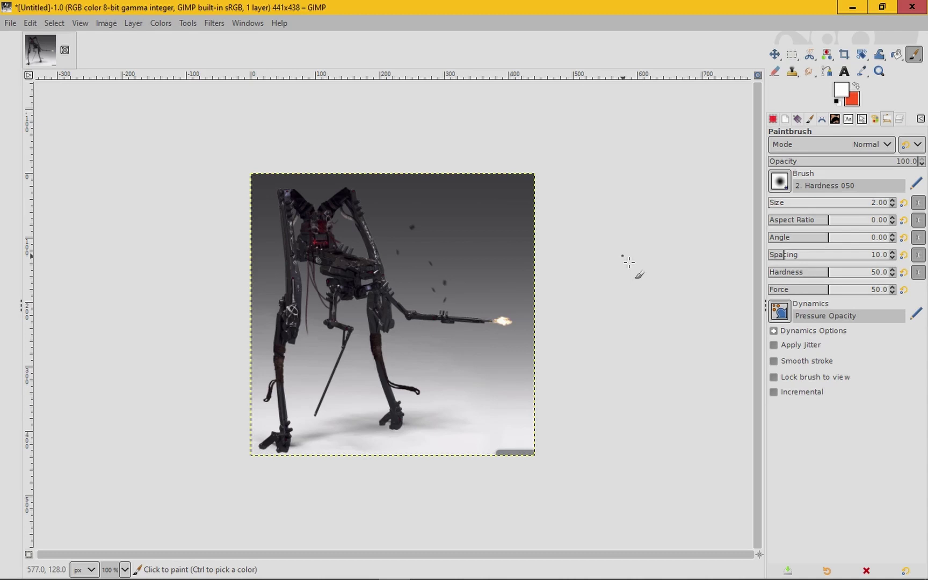
Scale the robot image to 256 × 256 pixels with width and height unlinked.
click(99, 24)
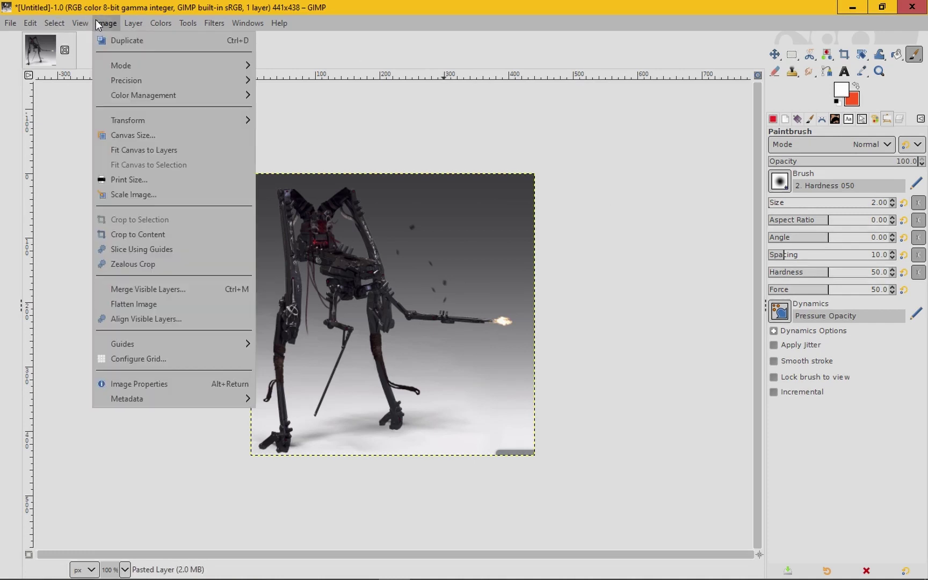
click(150, 195)
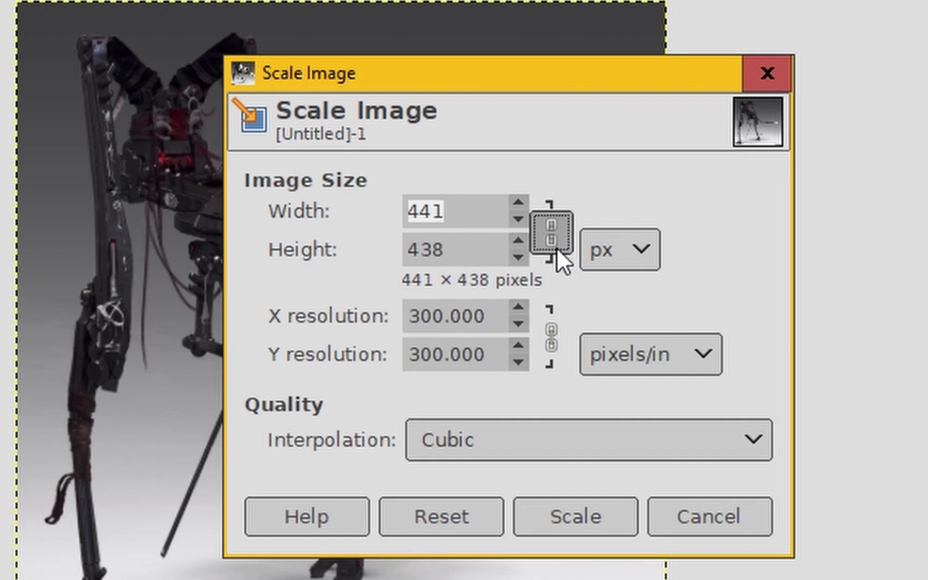
click(476, 226)
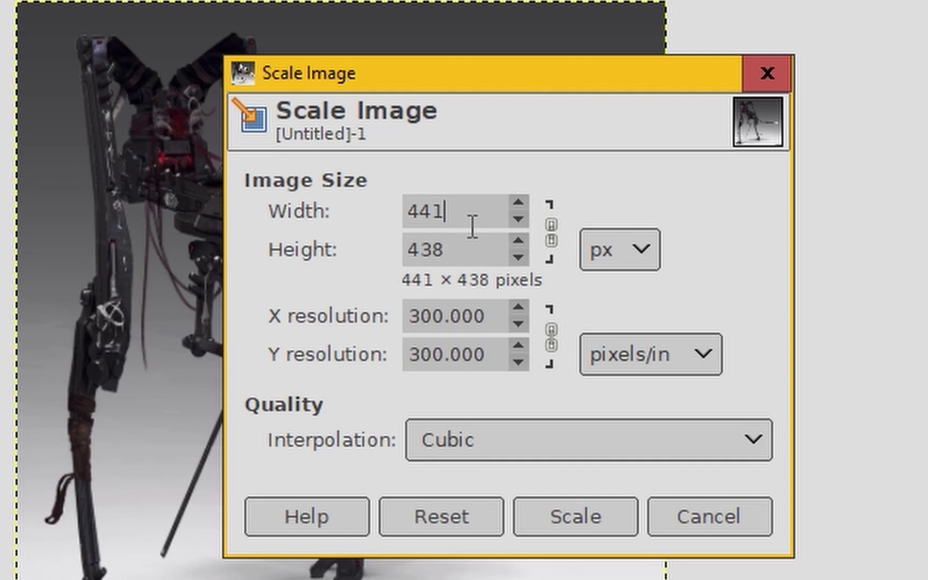
drag(472, 223, 413, 223)
text(256)
key(Tab)
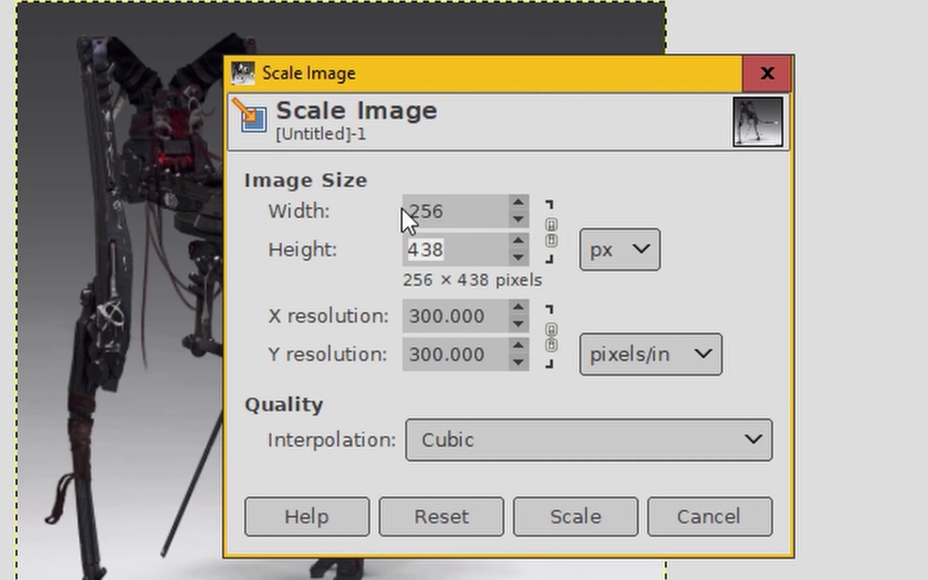
text(256)
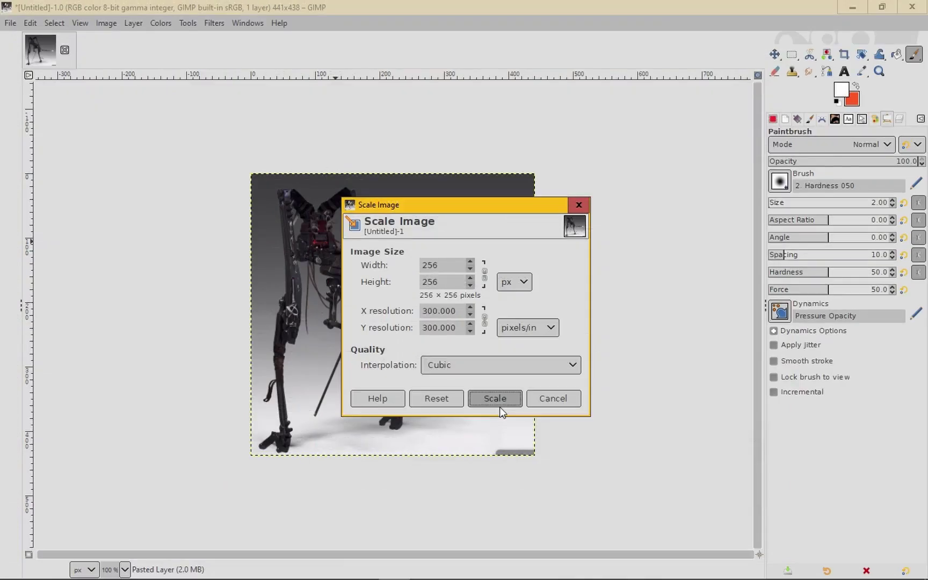
click(583, 526)
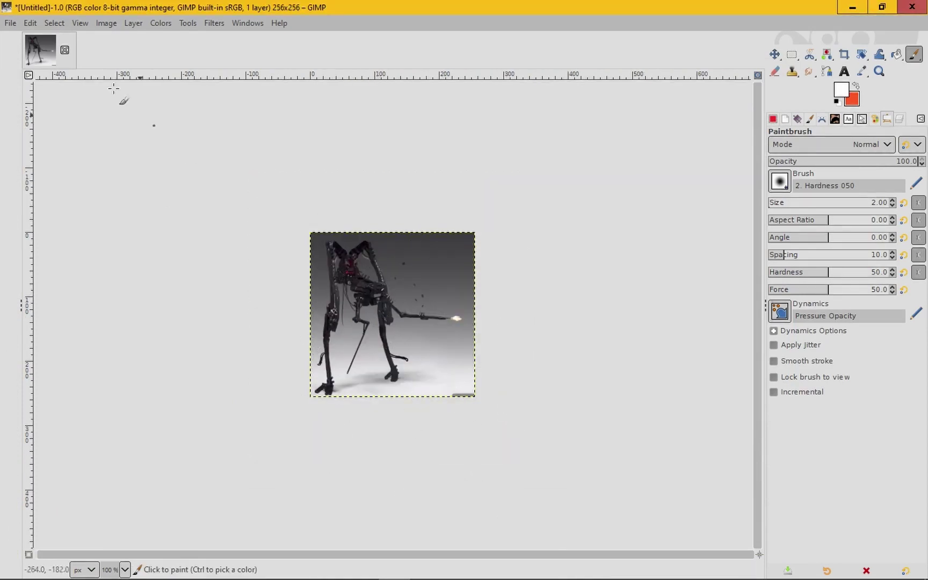
Export the image as longleggedautomaton.webp into the numenera folder with default WebP options.
click(10, 23)
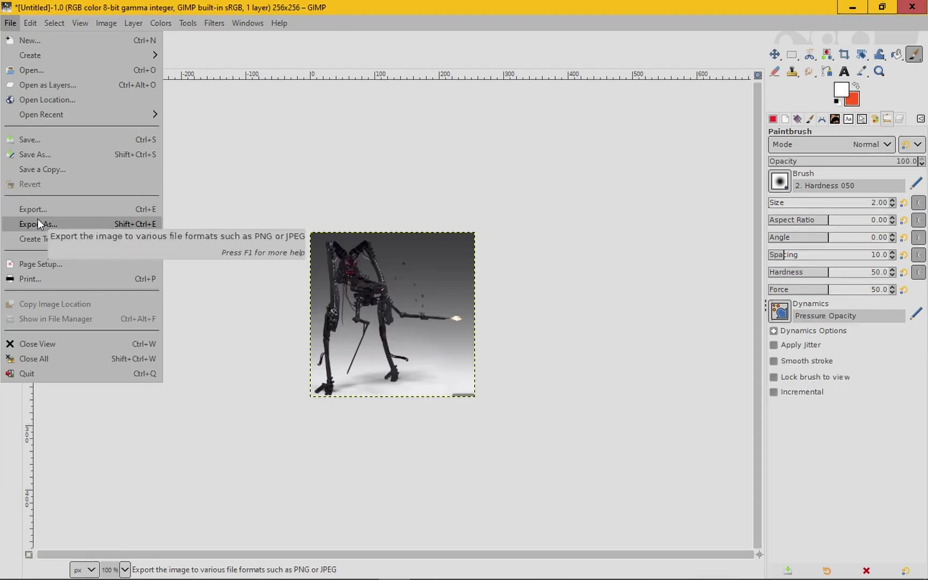
click(38, 220)
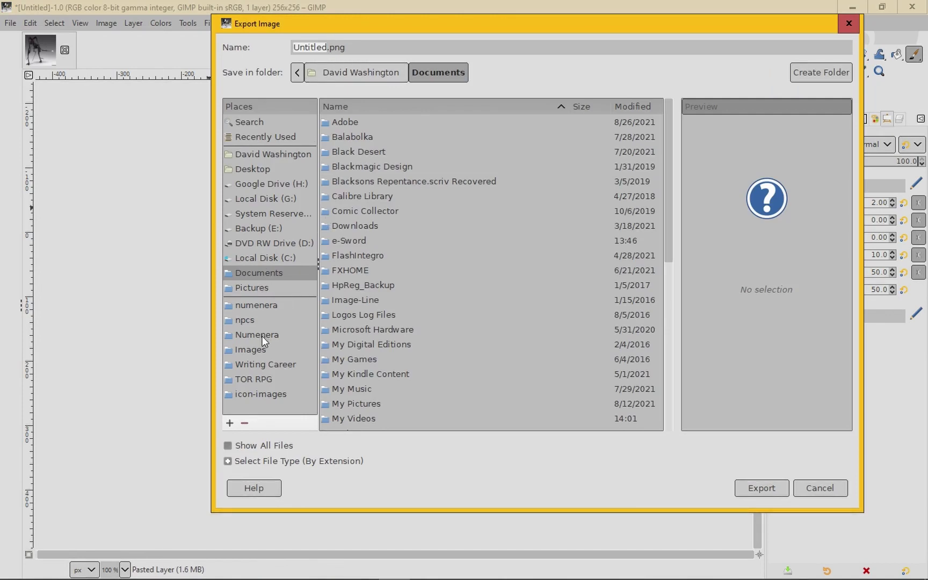
click(261, 307)
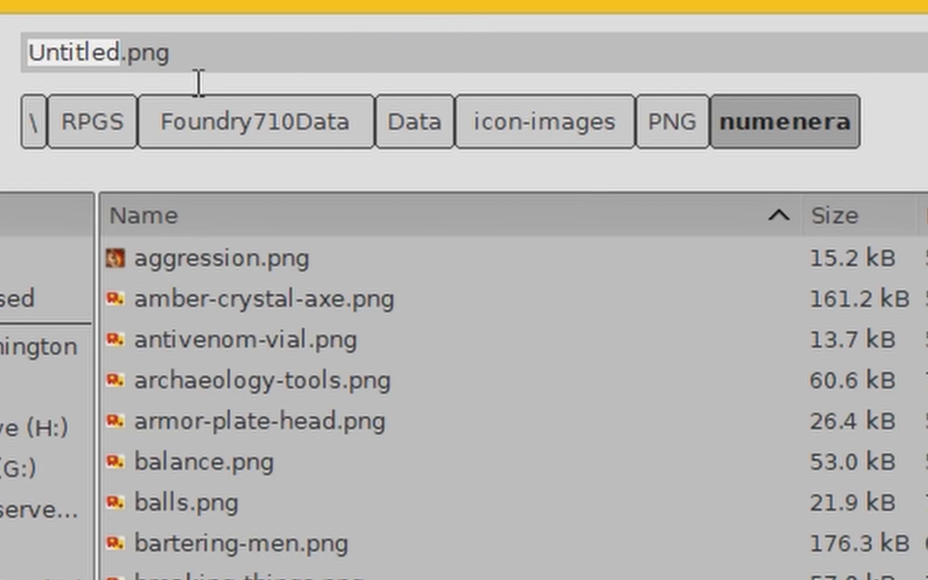
key(End)
key(BackSpace)
key(BackSpace)
key(BackSpace)
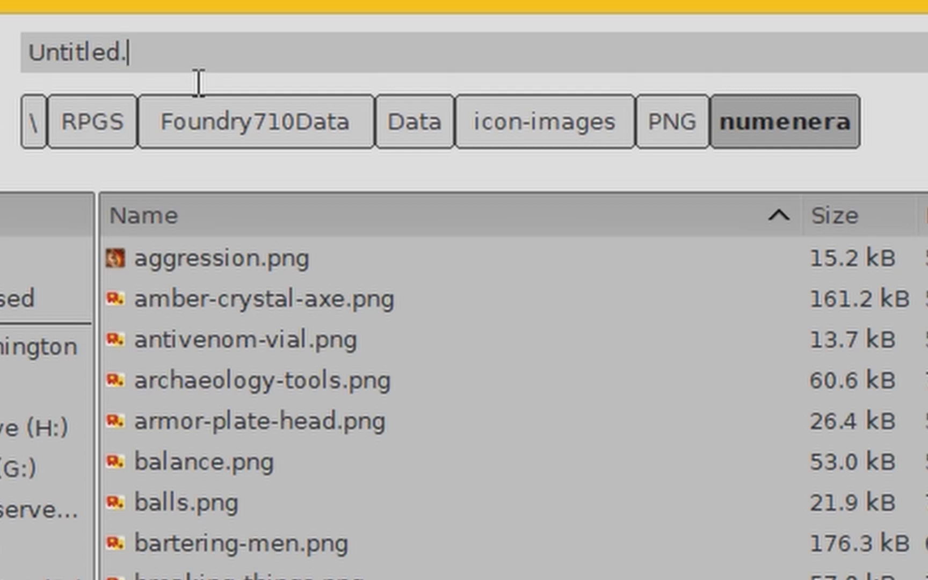
text(web)
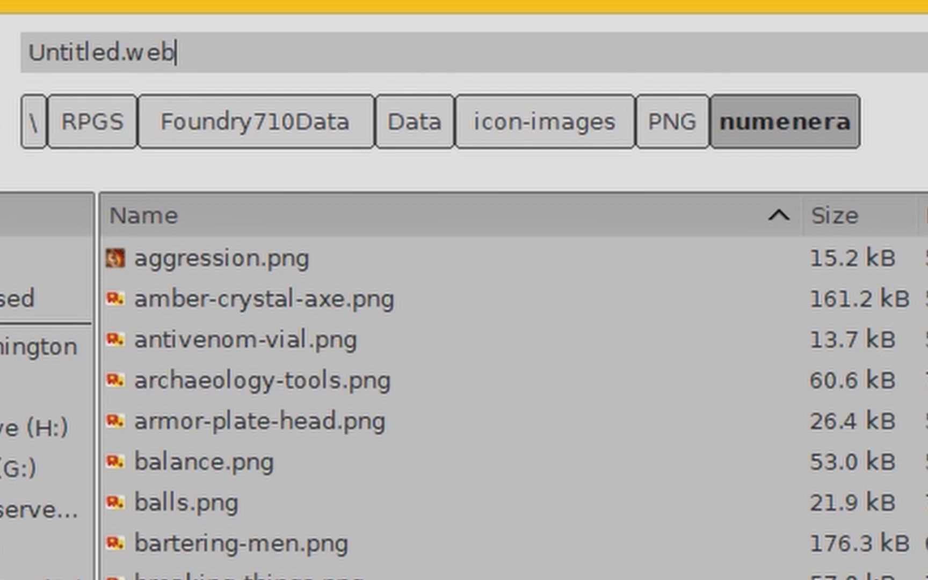
text(p)
double_click(104, 69)
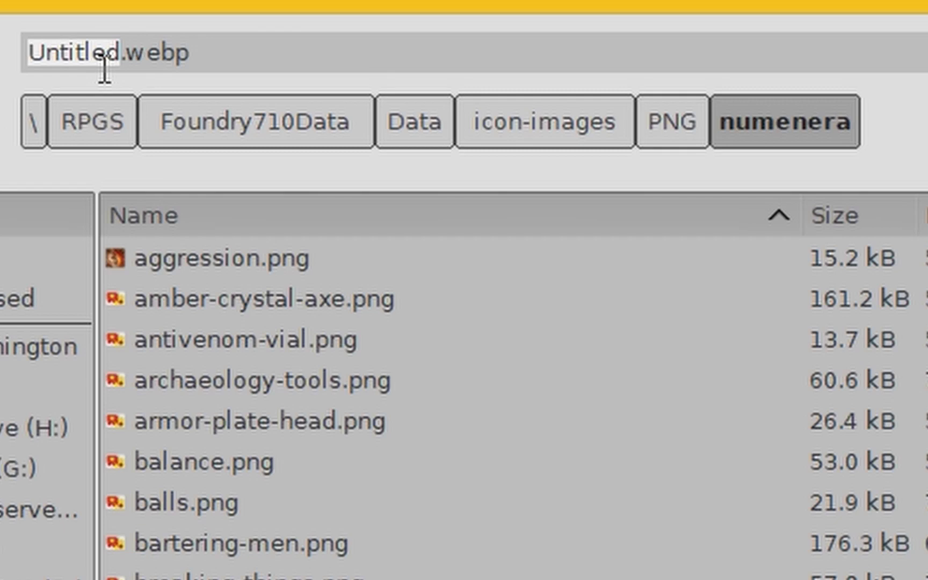
text(longl)
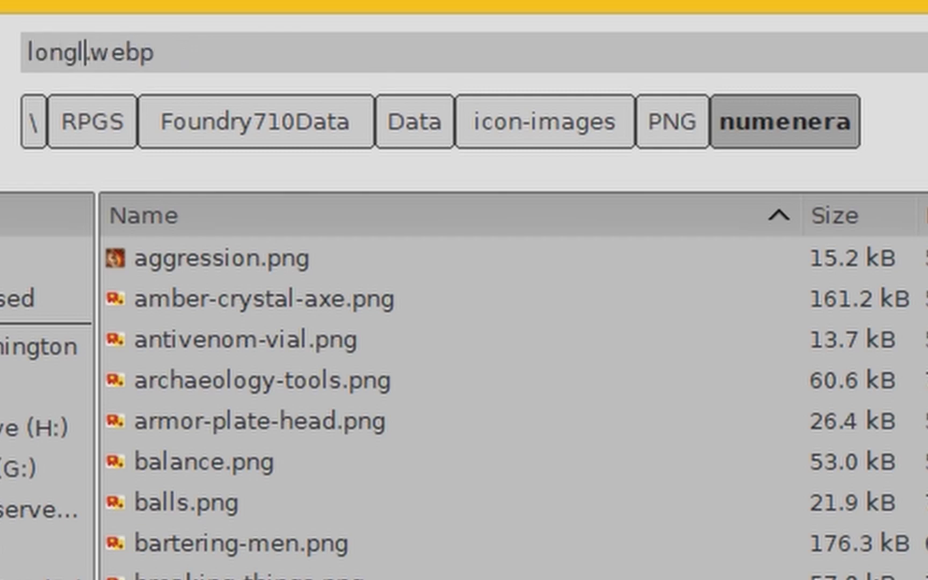
text(eggedautomaton)
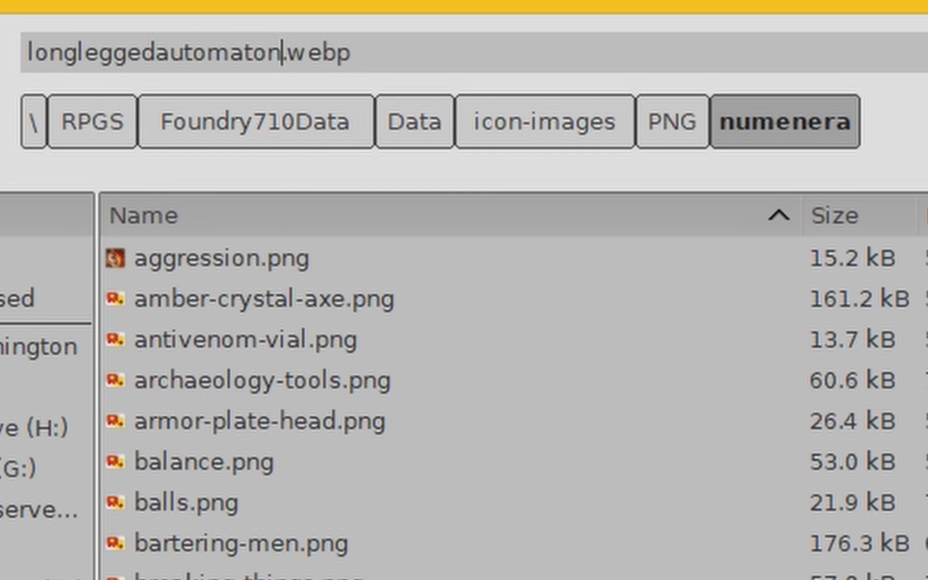
key(Return)
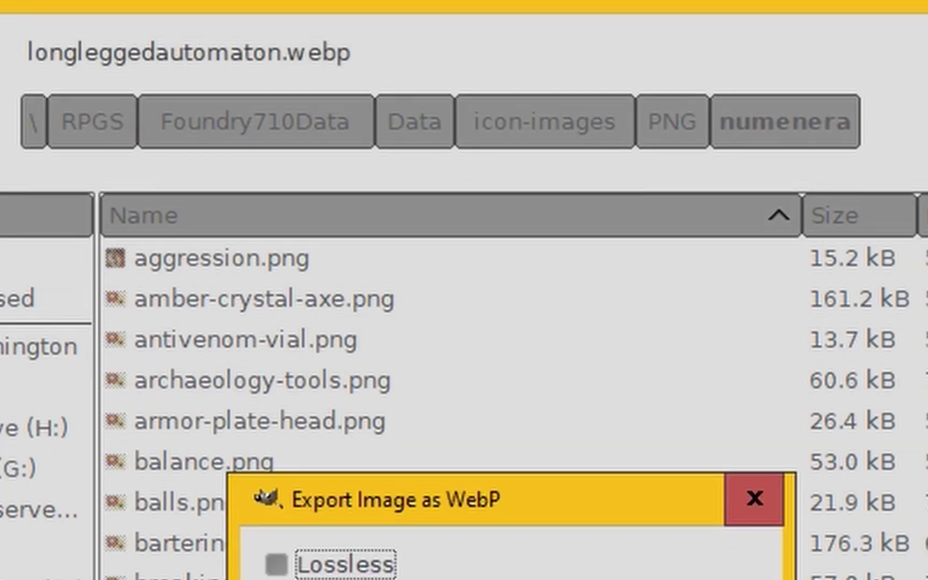
key(Return)
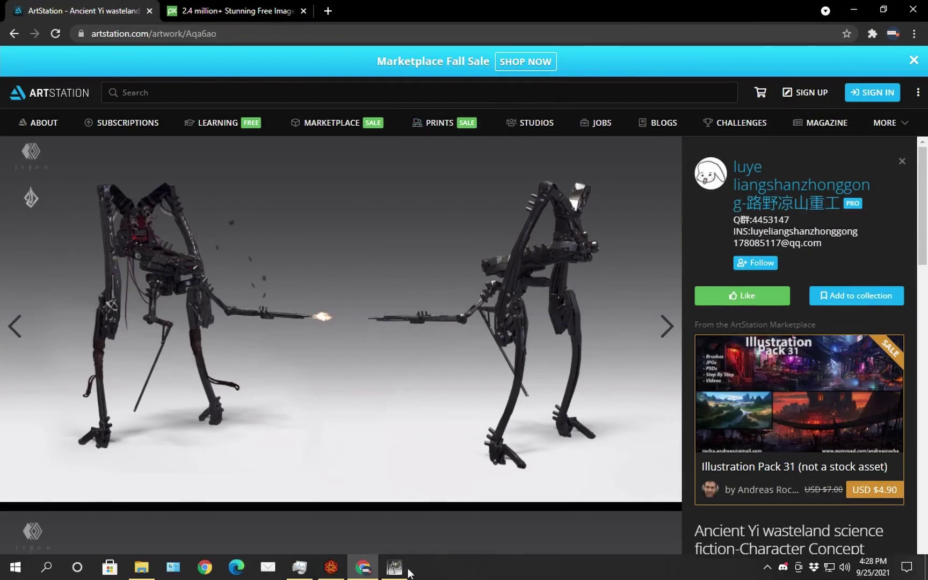
In Foundry, collapse the PCs folder and peek into the Oddity, Equipment and Skills item folders.
click(331, 567)
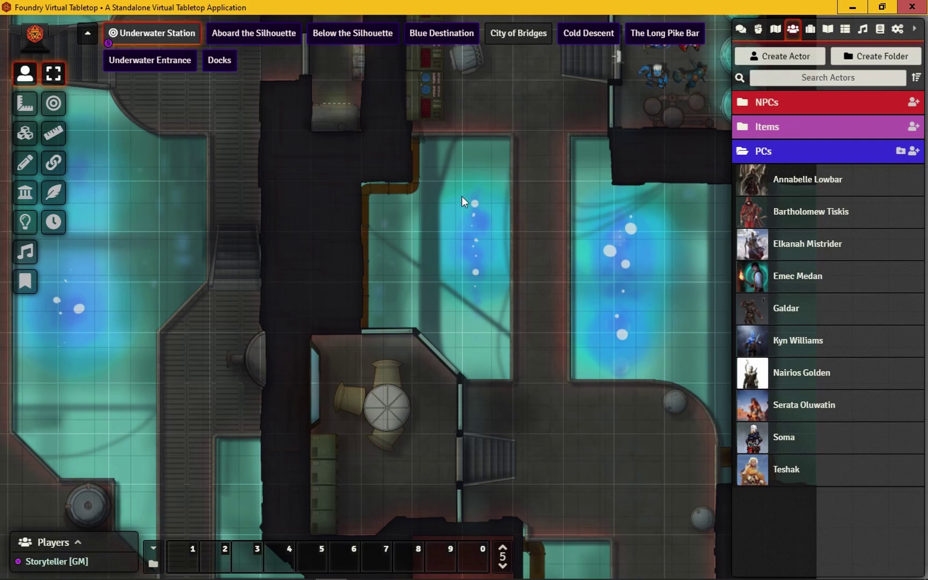
click(782, 152)
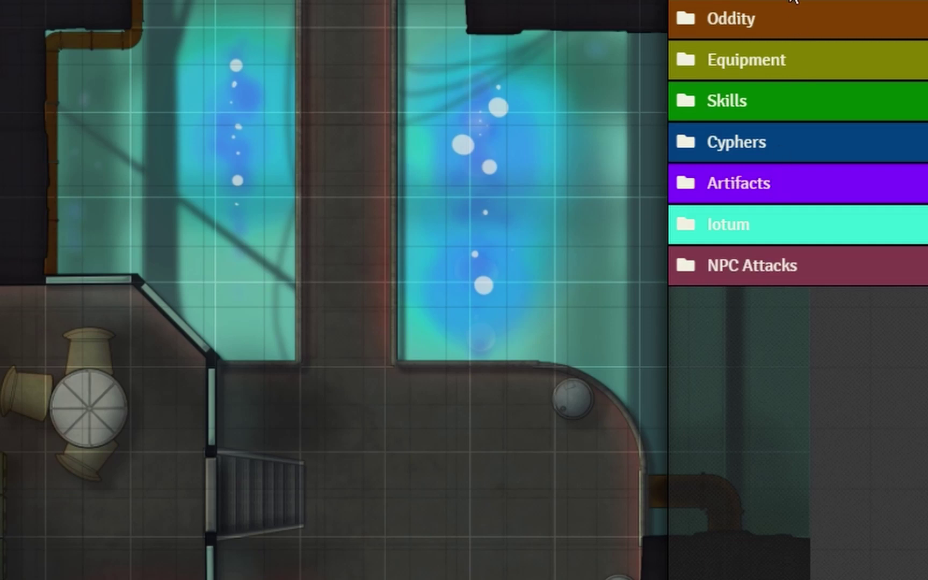
scroll(773, 134, up, 5)
scroll(779, 54, down, 5)
click(779, 15)
click(779, 14)
click(775, 59)
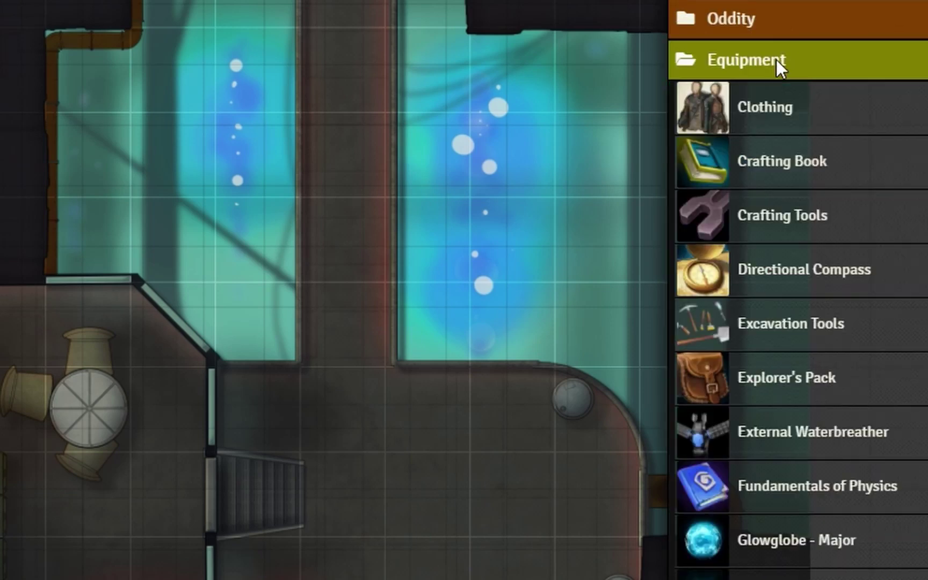
click(776, 59)
click(762, 108)
click(761, 107)
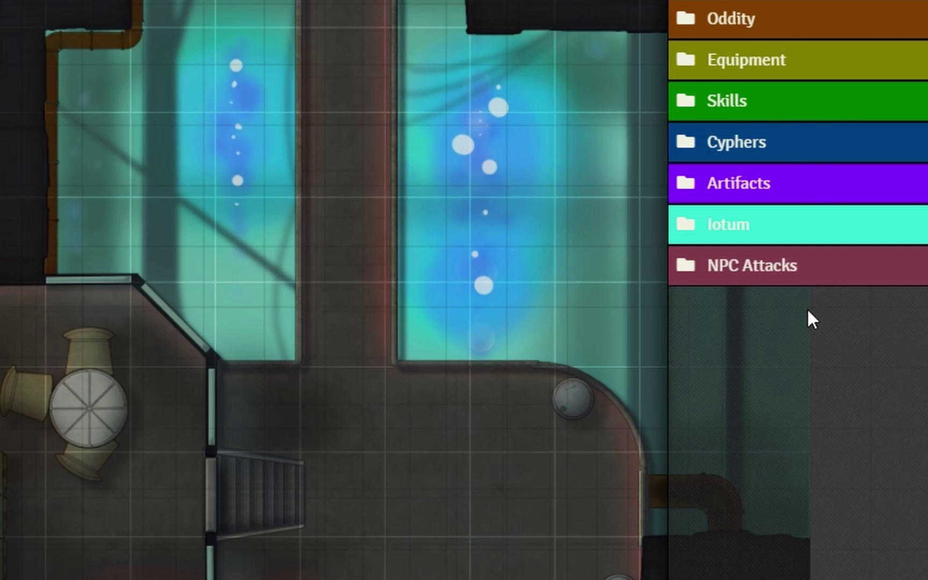
Expand the Artifacts folder and bring up its Create New Item dialog.
click(776, 191)
click(776, 190)
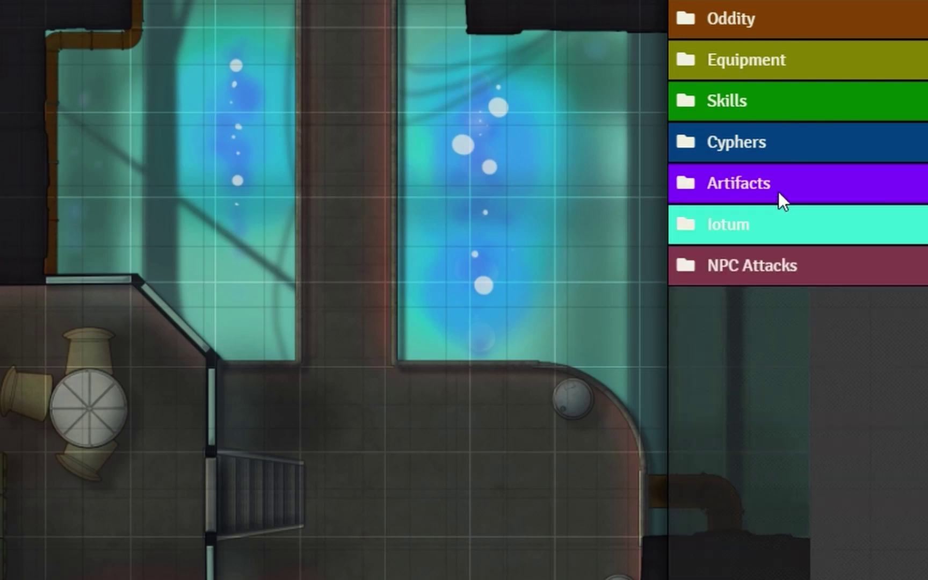
click(880, 185)
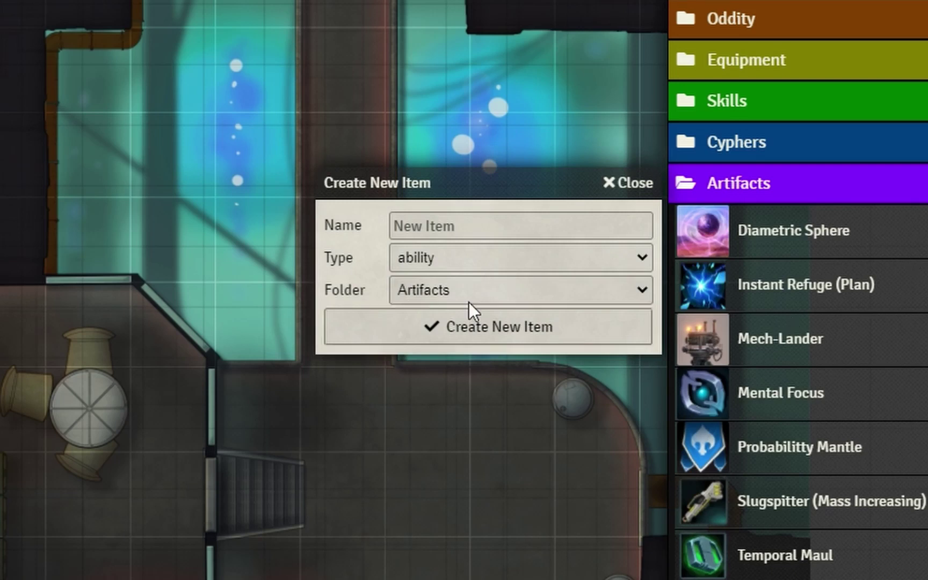
Set the new item's type to artifact, name it 'Long-legged Automaton', and create it.
click(483, 252)
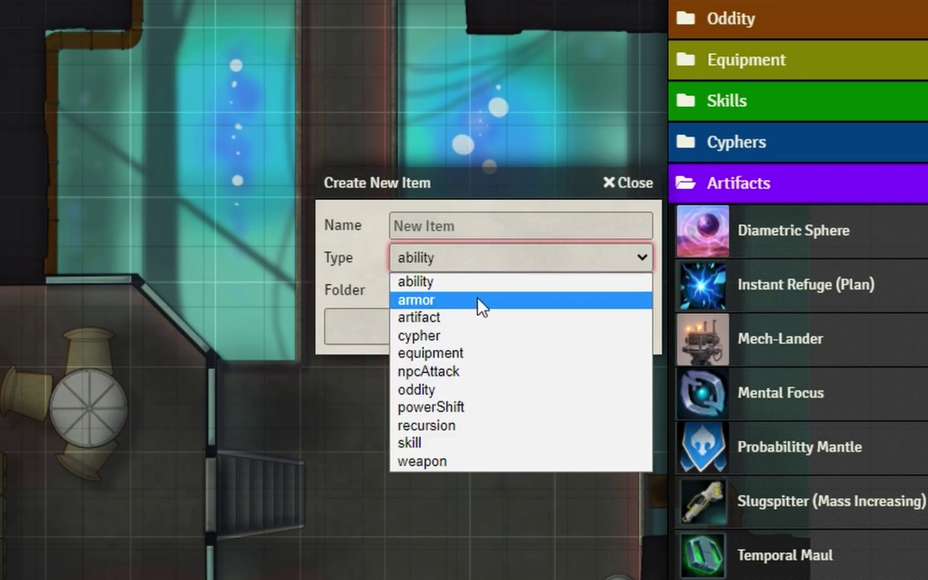
click(474, 317)
click(495, 236)
text(Lo)
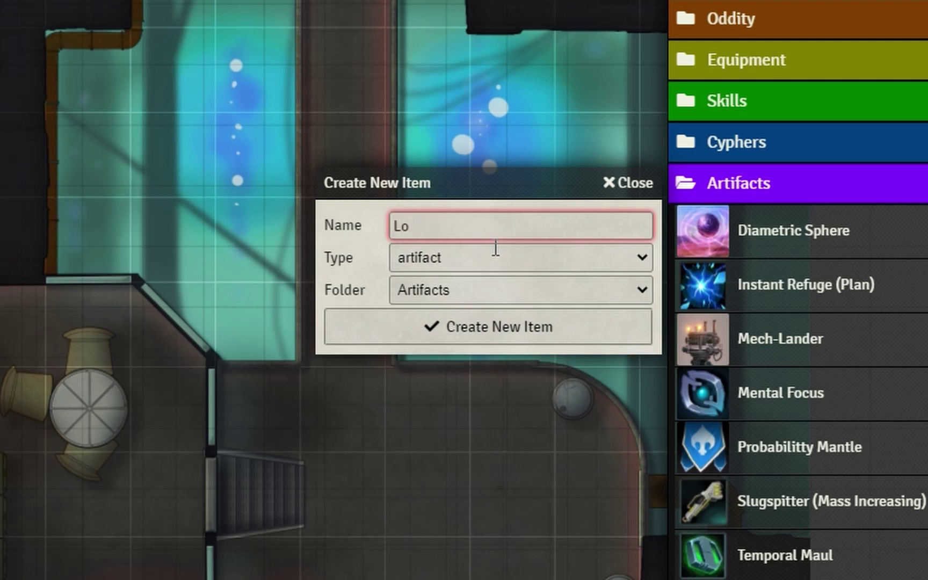
text(ng-legged A)
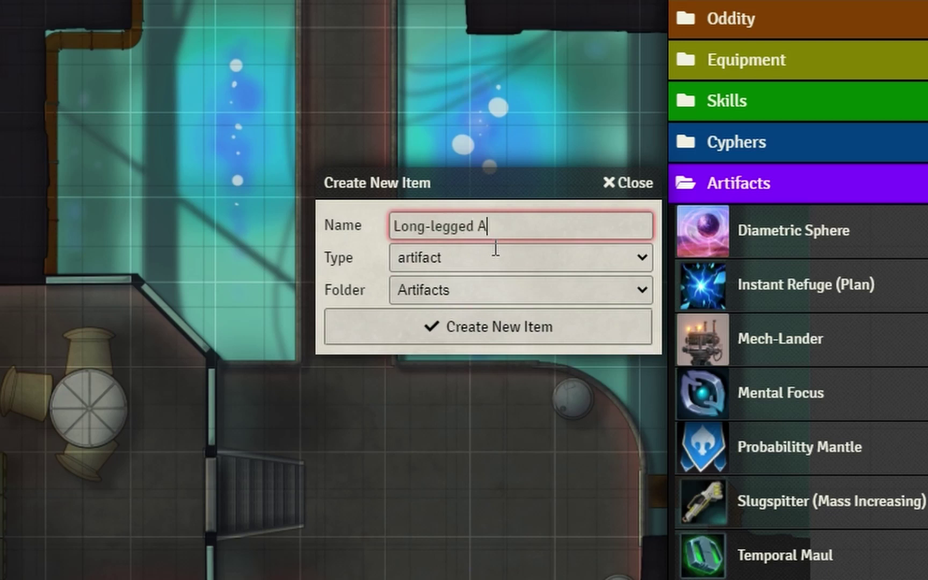
text(utomaton)
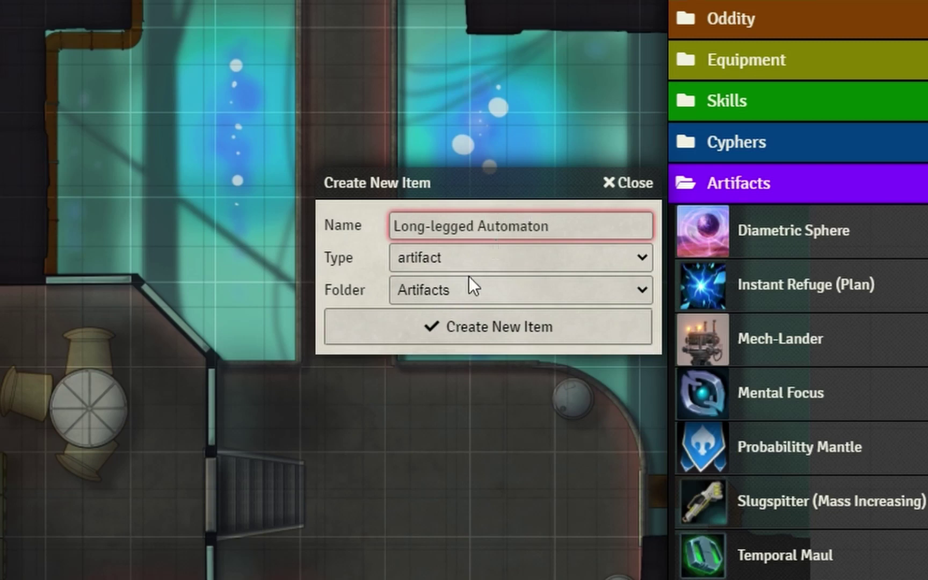
click(556, 329)
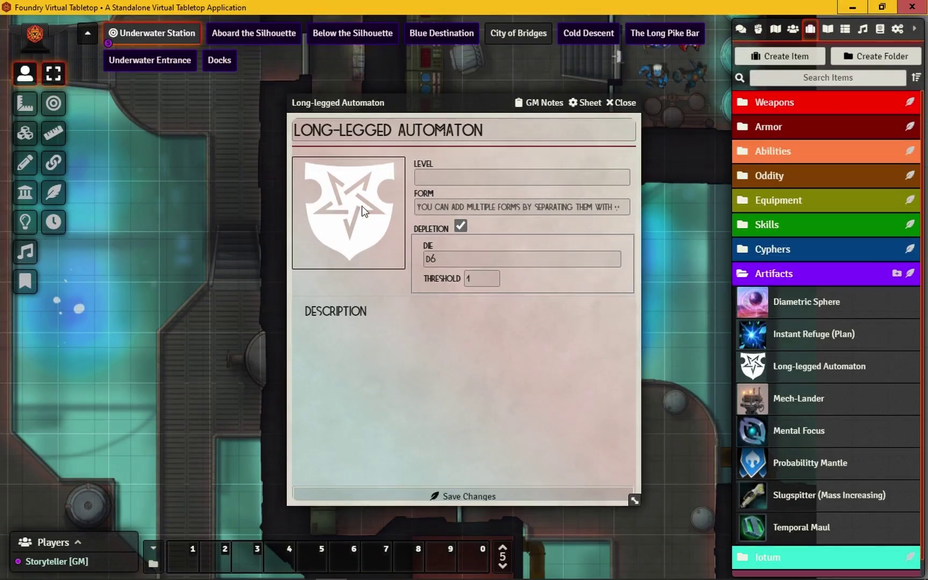
Set the item image to User Data icon-images/PNG/numenera/longleggedautomaton.webp.
click(362, 210)
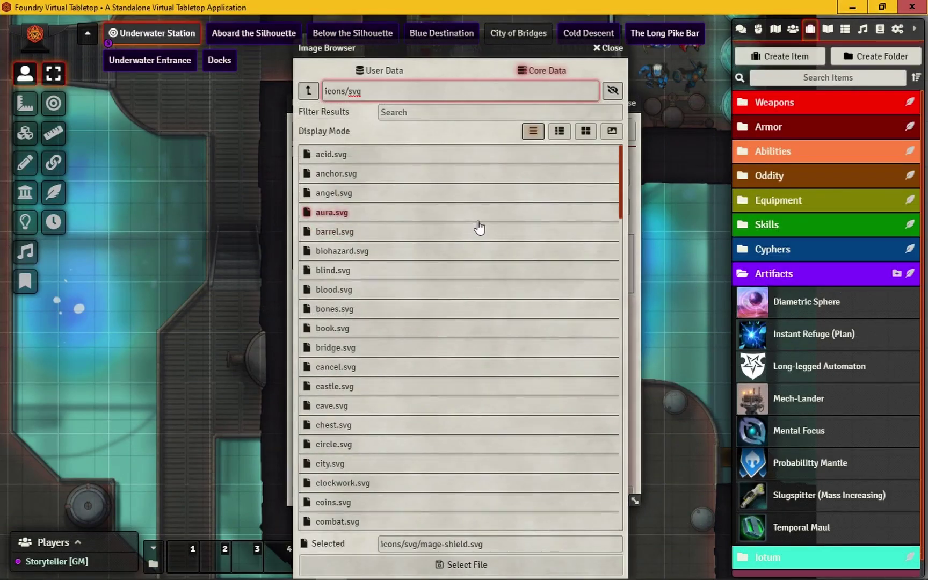
click(374, 74)
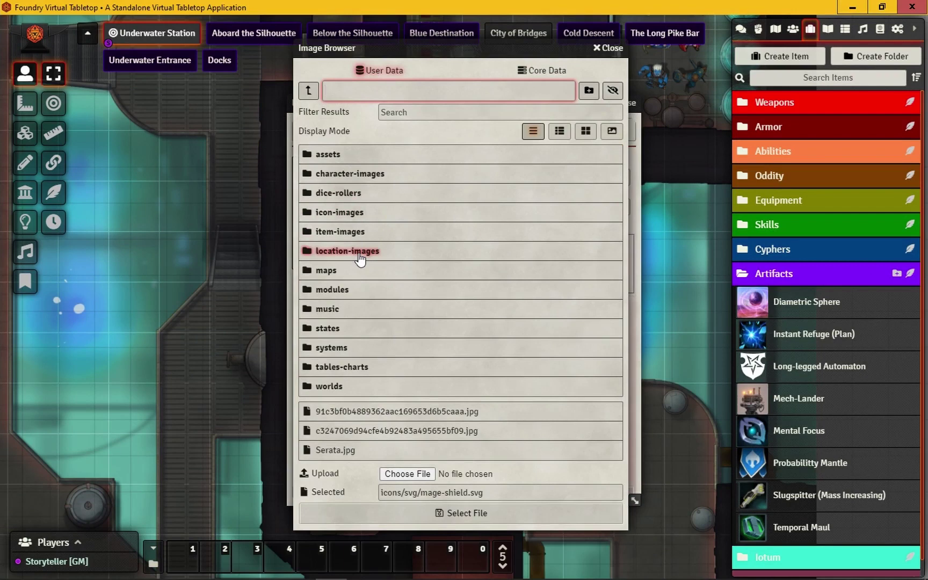
click(354, 217)
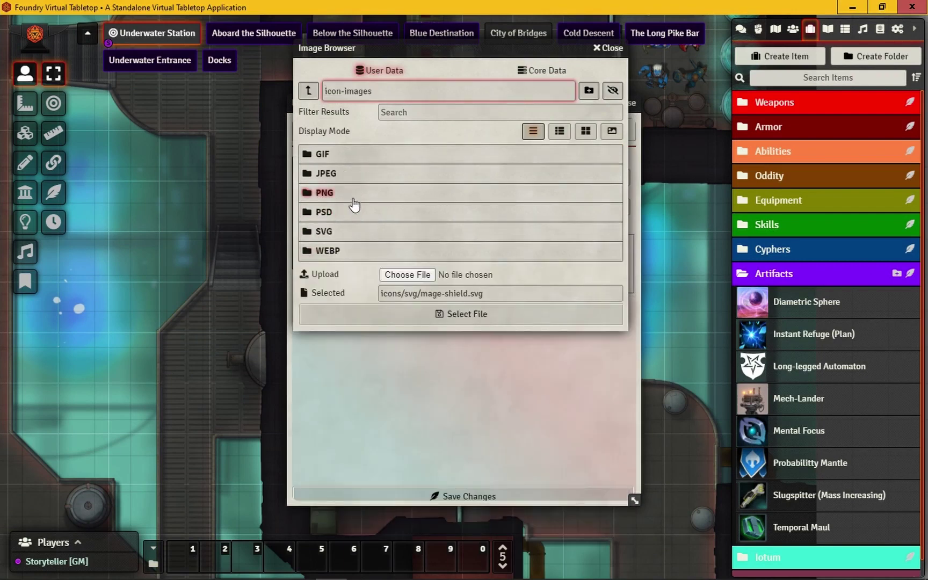
click(353, 196)
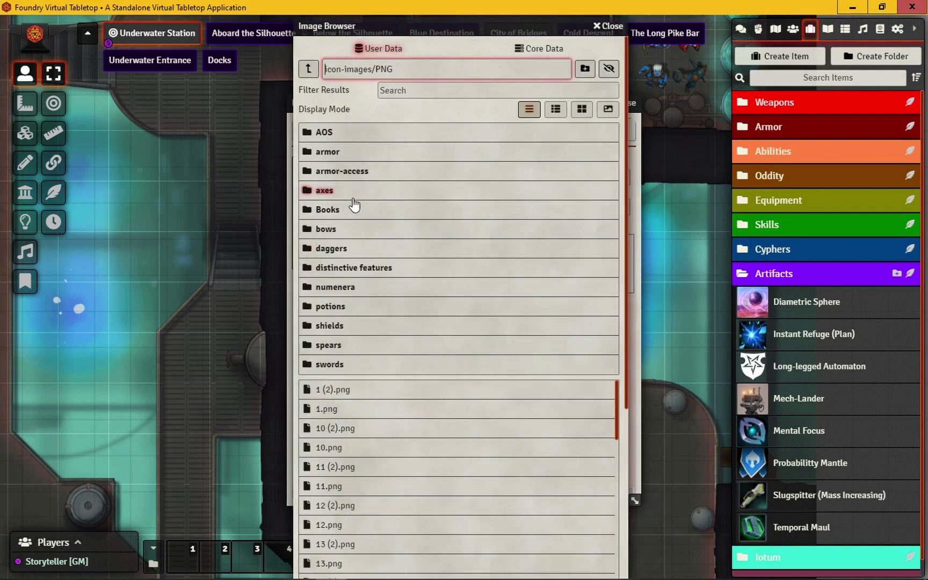
click(354, 287)
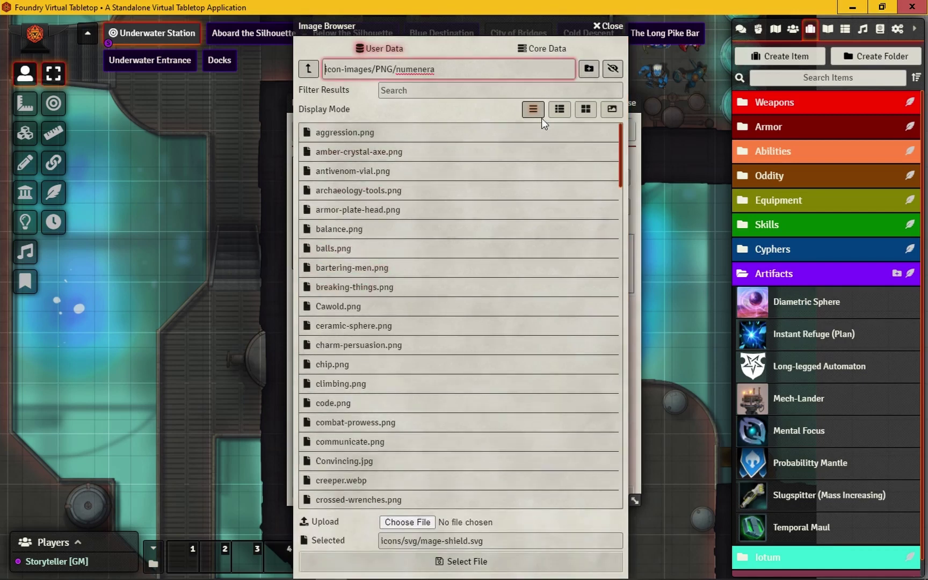
click(558, 114)
scroll(494, 222, down, 10)
scroll(445, 250, down, 12)
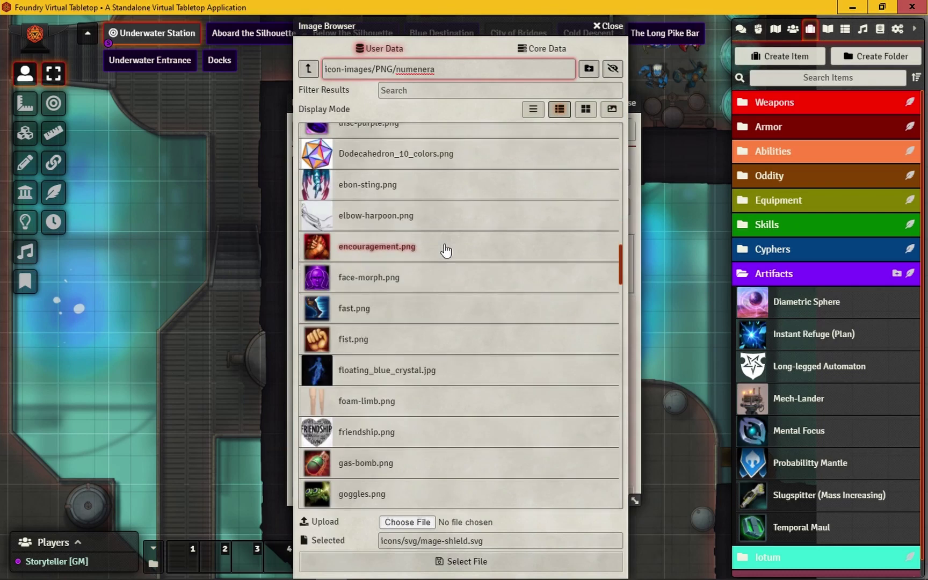
scroll(445, 250, down, 2)
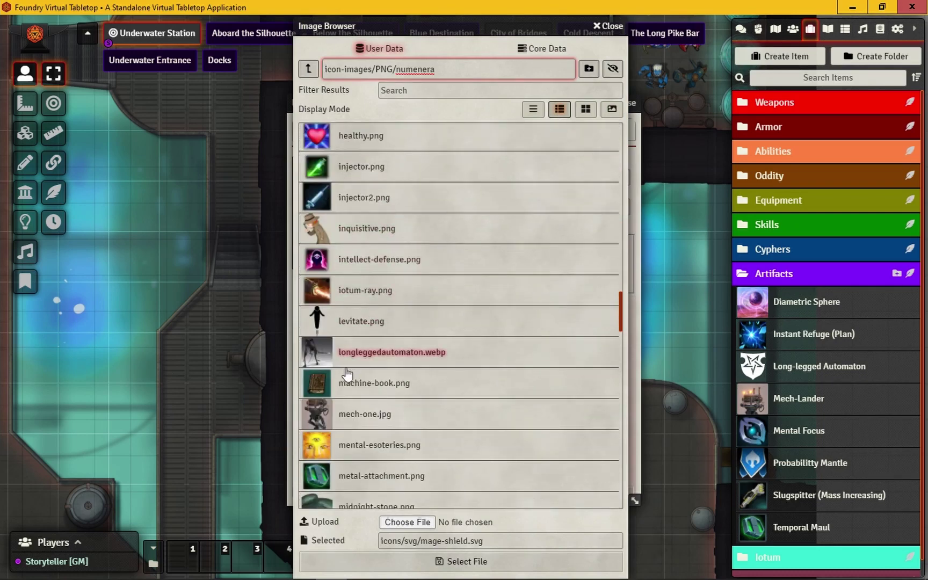
click(364, 359)
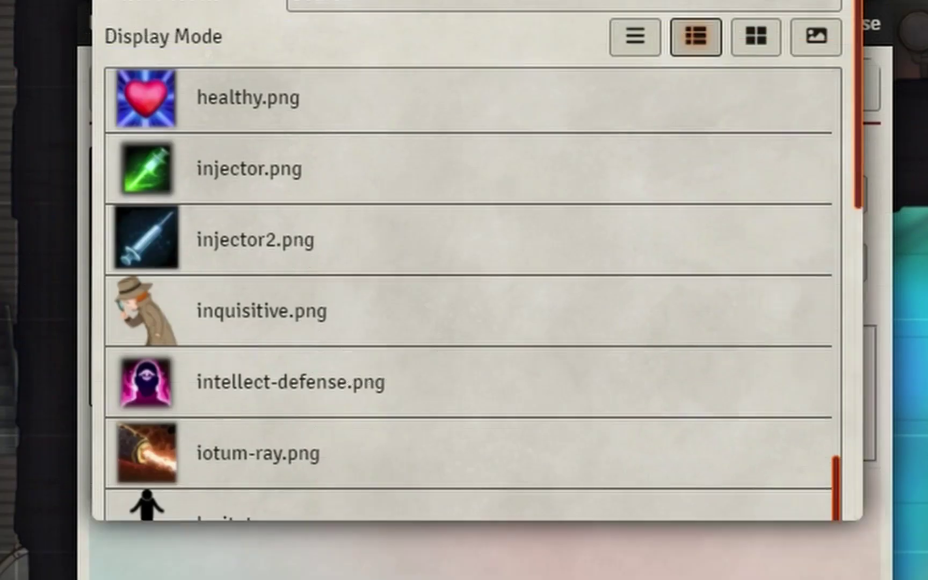
click(474, 559)
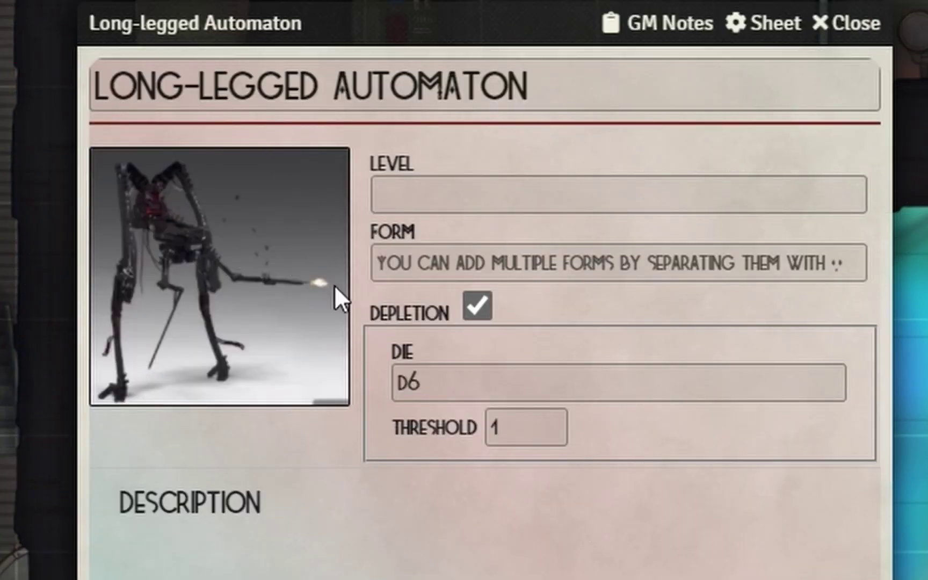
Close the item sheet, open Galdar's character sheet, and scroll its Numenera tab to Artifacts.
click(873, 32)
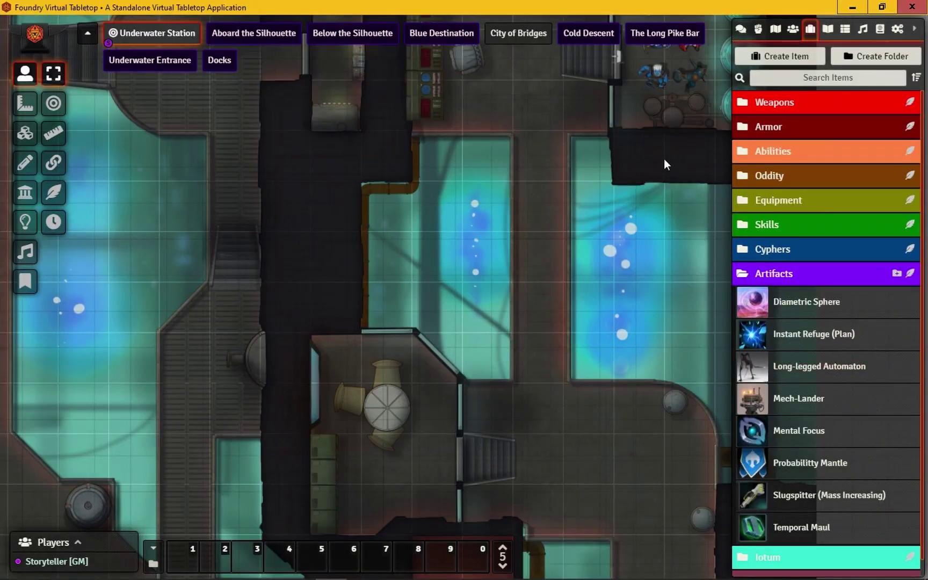
click(689, 88)
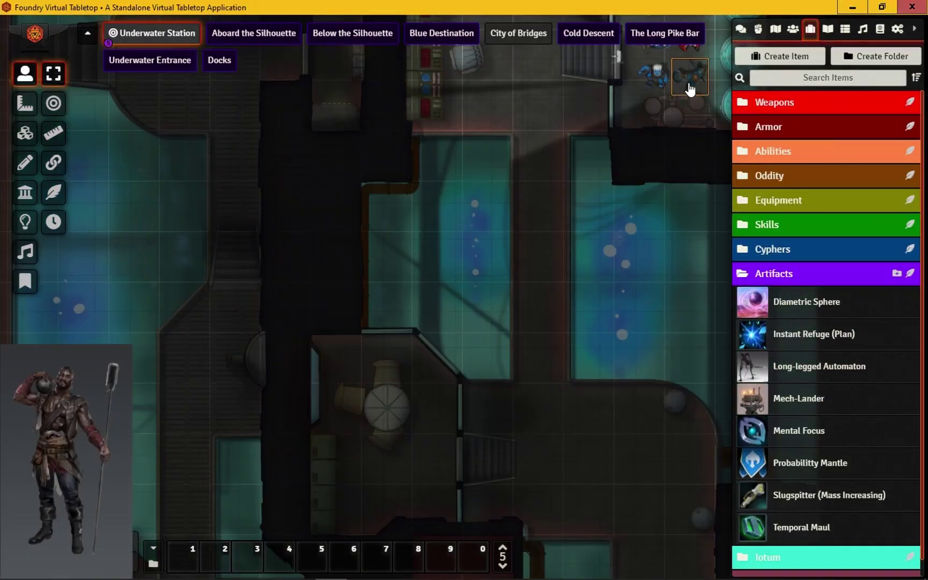
double_click(689, 88)
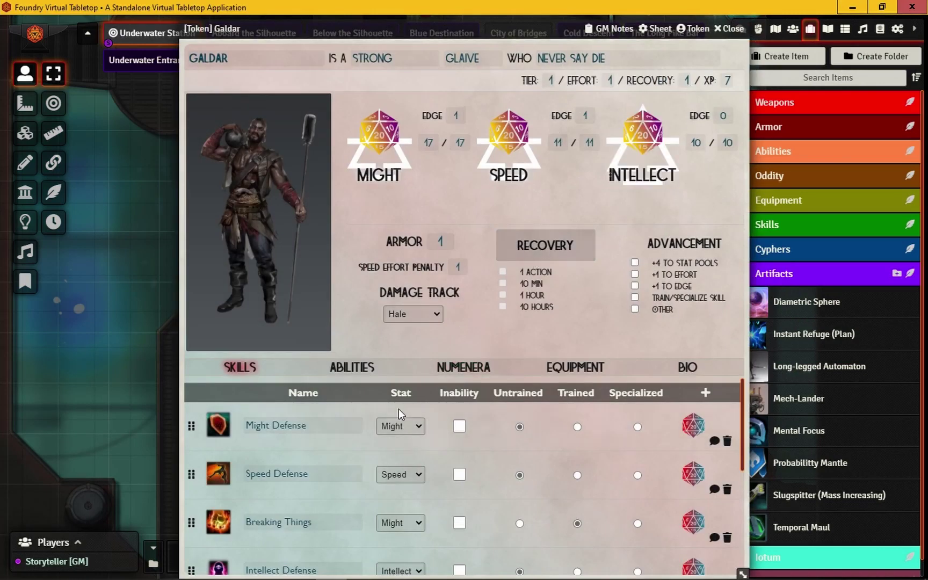
click(382, 366)
click(472, 367)
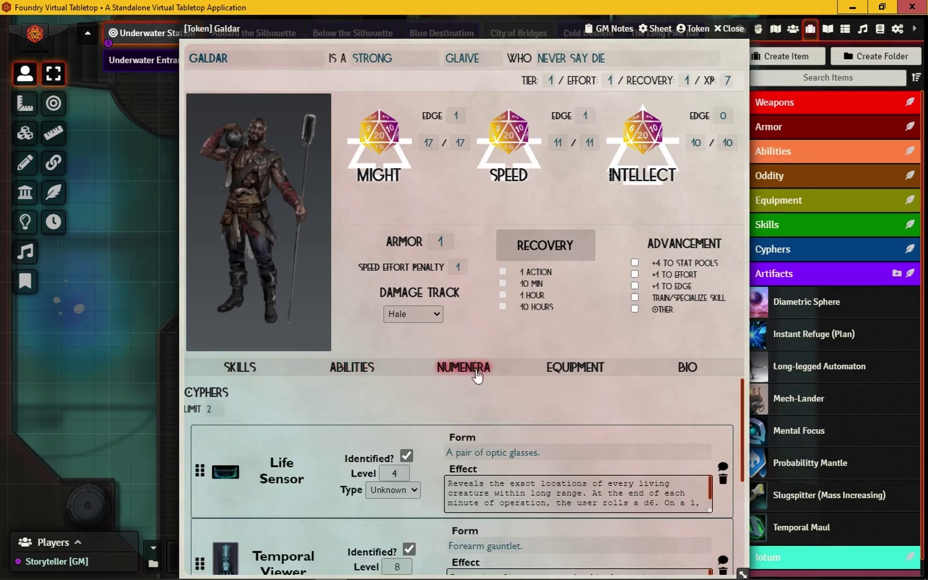
drag(529, 37, 494, 30)
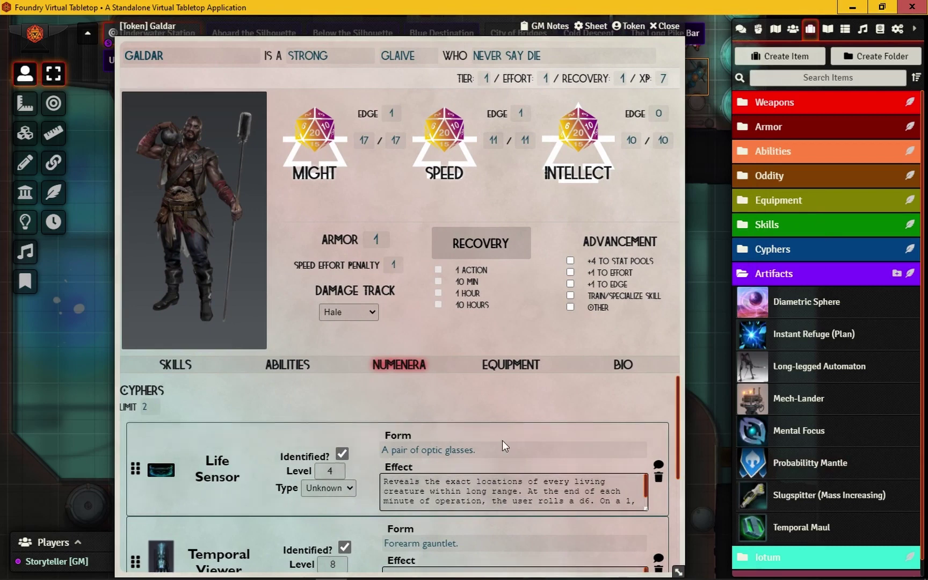
scroll(502, 438, down, 3)
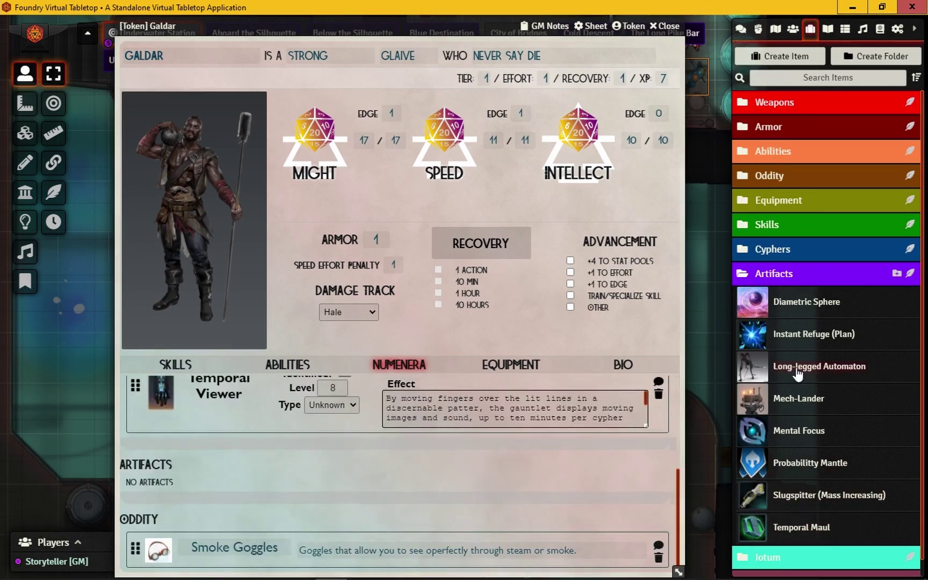
Drop the Long-legged Automaton from the Artifacts folder into the Artifacts section of Galdar's sheet.
drag(797, 374, 478, 459)
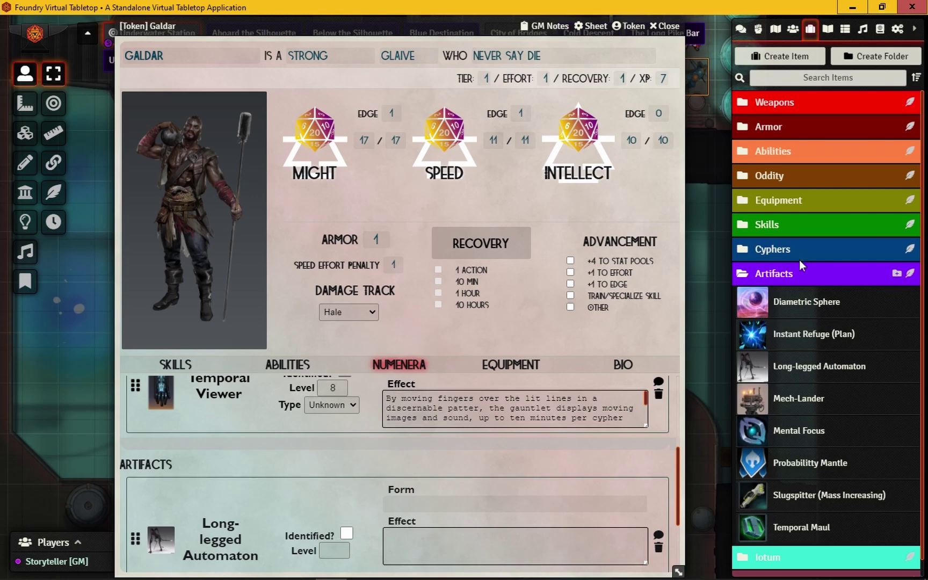
Collapse the Artifacts folder in the Items directory.
click(799, 276)
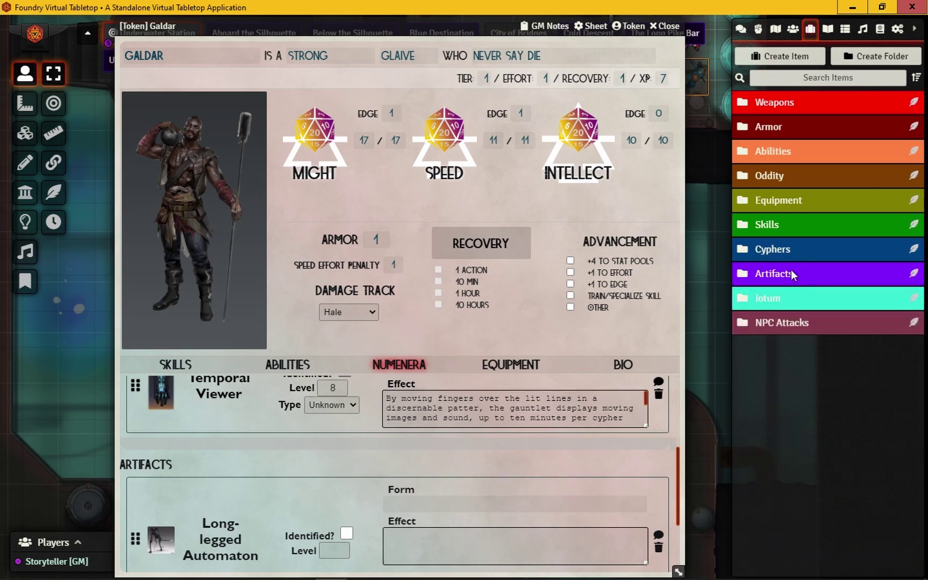